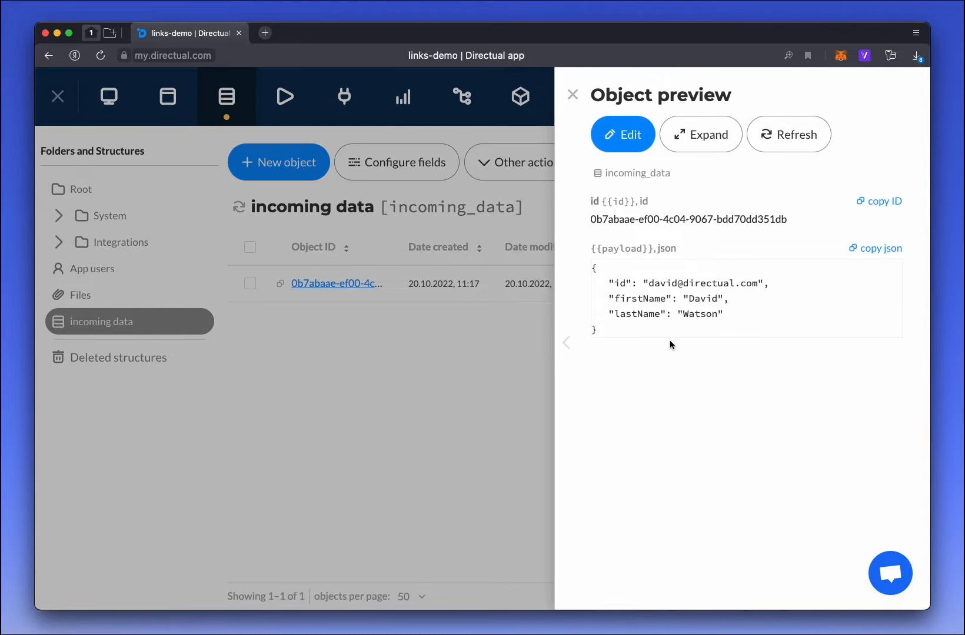
Step: Close the object preview and view the App users structure
click(572, 94)
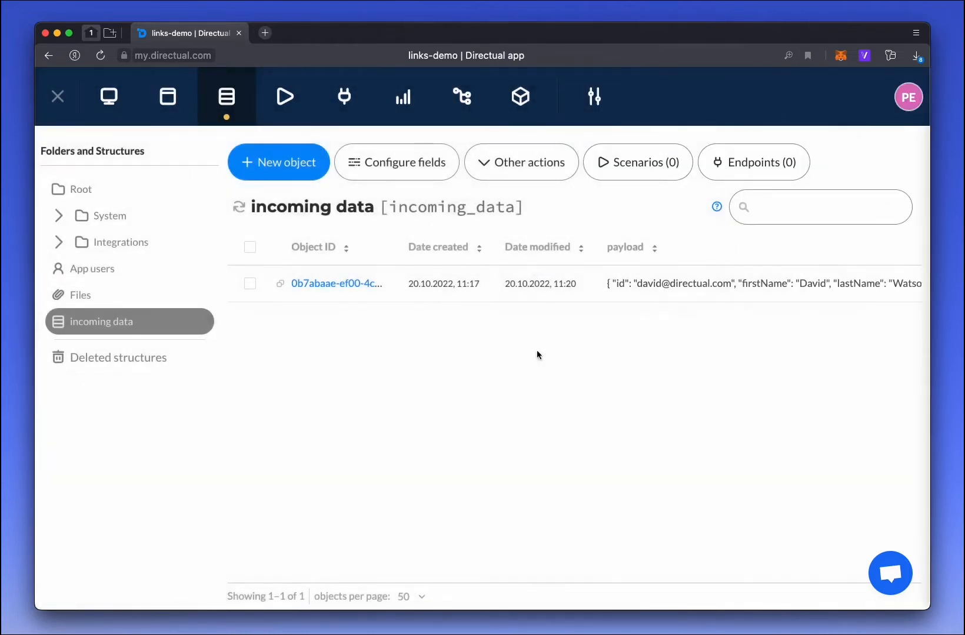
click(101, 269)
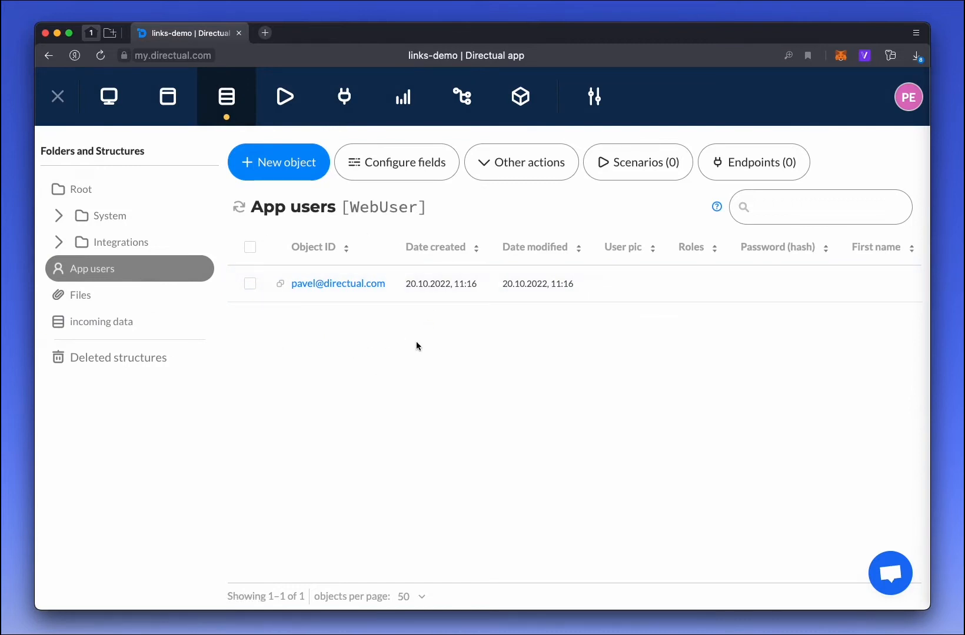
Step: Create a scenario named Parse incoming data on the incoming data structure, run by Real-time: New objects
click(285, 96)
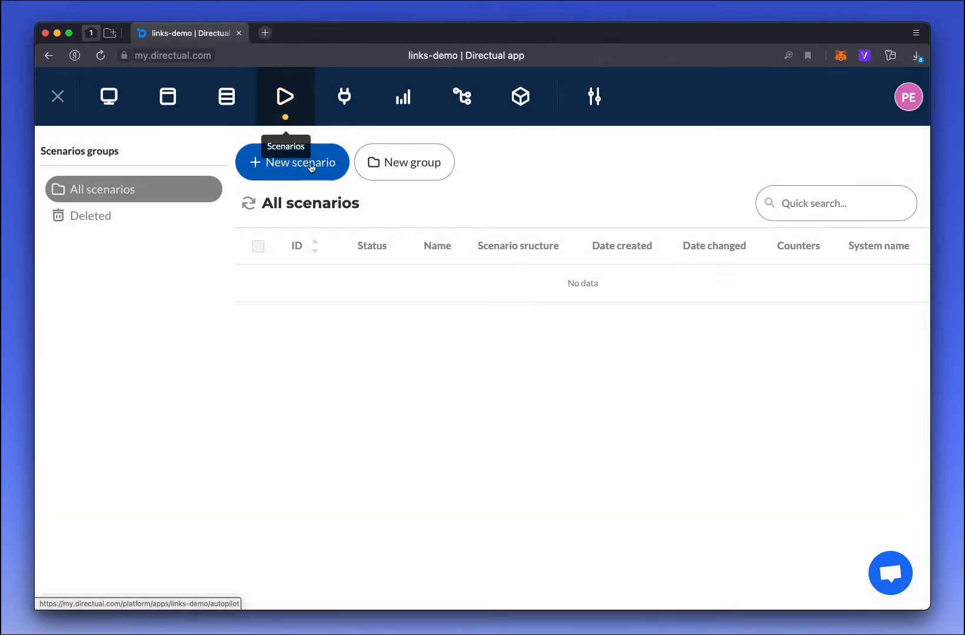
click(312, 169)
click(297, 243)
text(Parse incomin)
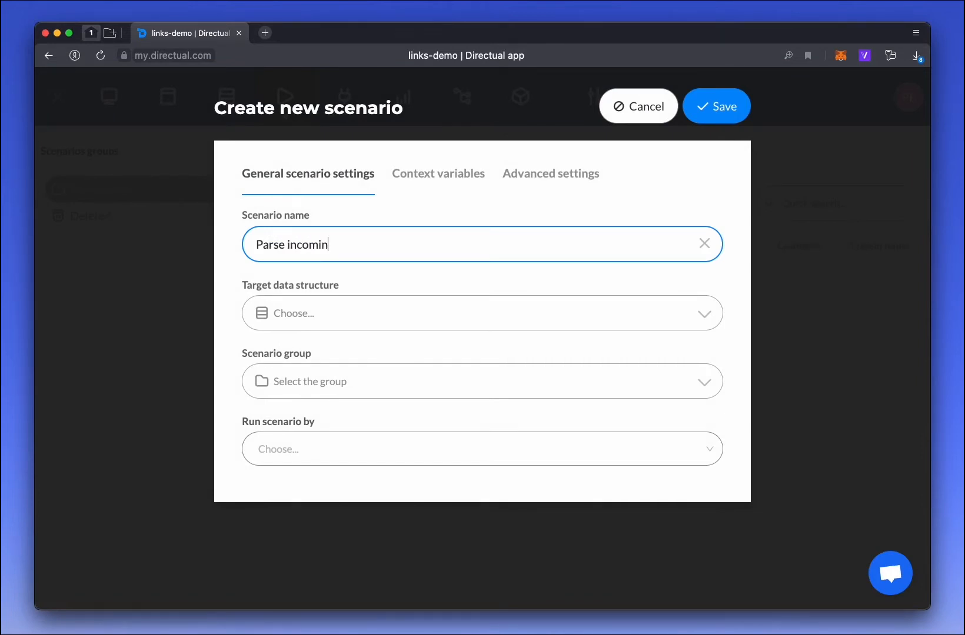
click(310, 310)
text(inc)
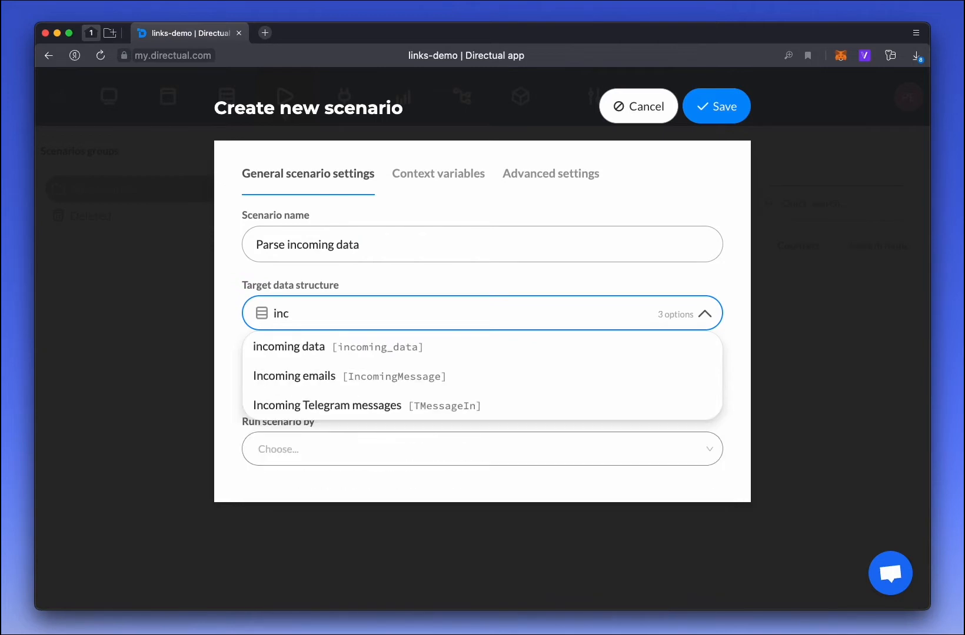
key(Return)
click(334, 459)
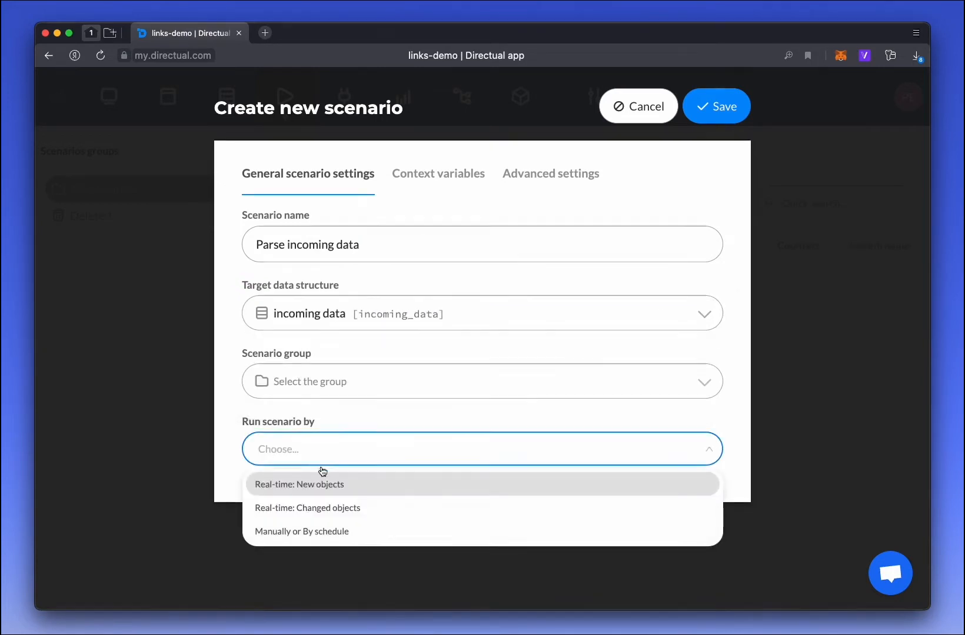
click(319, 486)
click(724, 121)
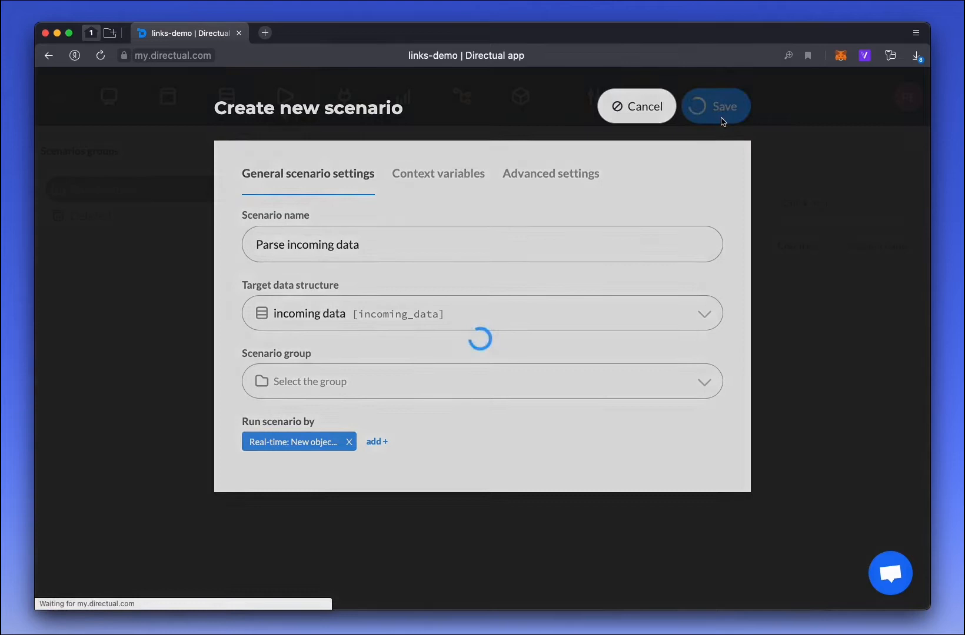
Step: Open the Parse incoming data scenario and add a context variable user_id of type link to its starting parameters
click(317, 286)
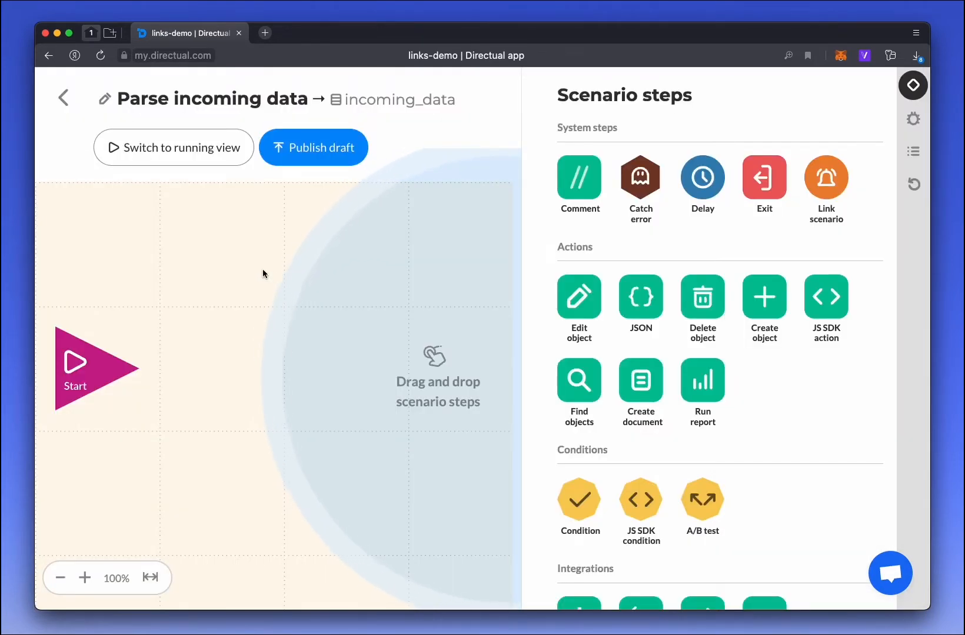
click(93, 366)
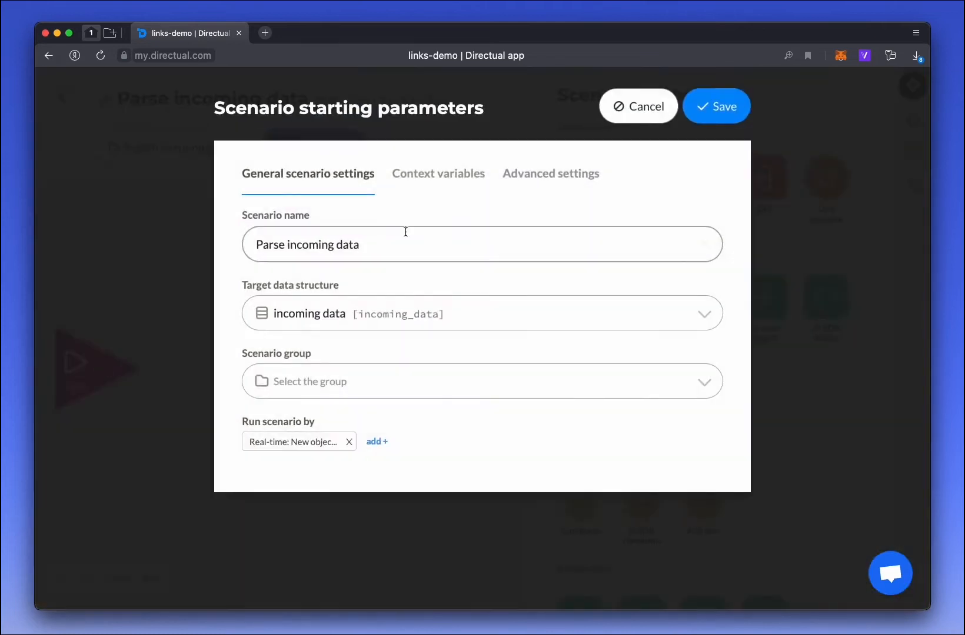
click(408, 186)
click(333, 244)
click(305, 324)
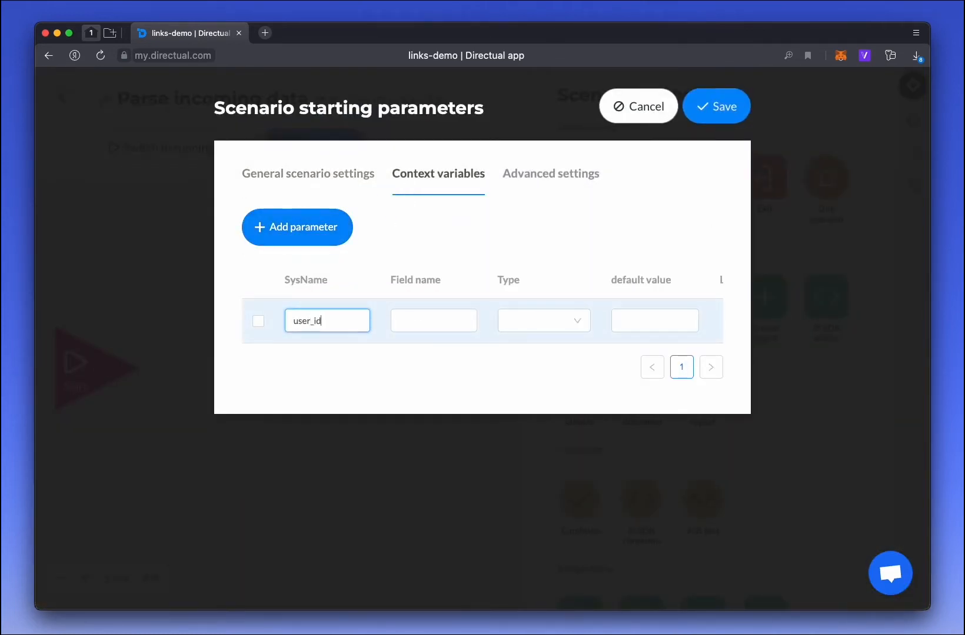
click(534, 322)
scroll(538, 437, down, 3)
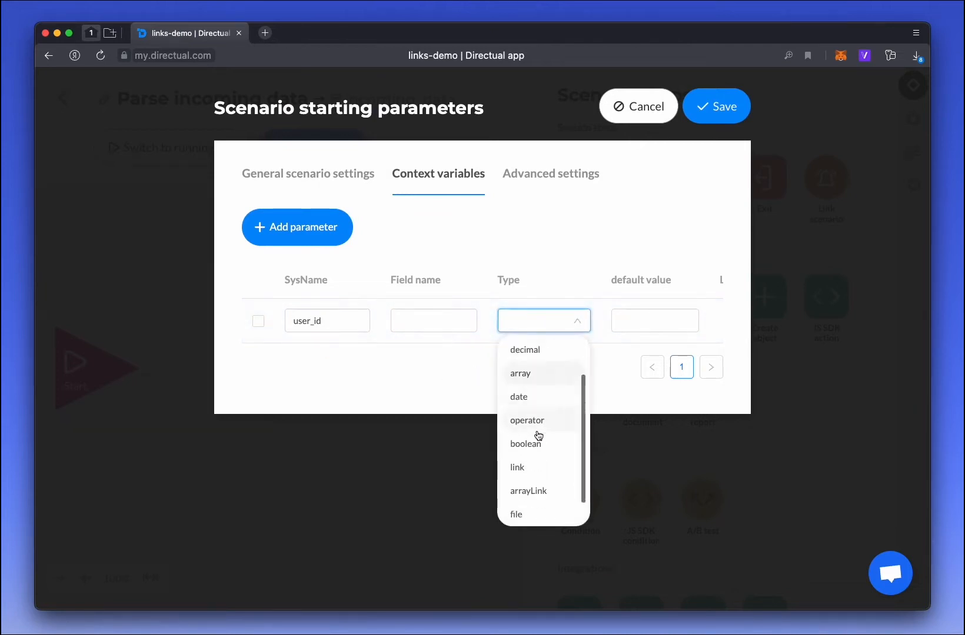
click(538, 440)
Step: Link the user_id context variable to App users [WebUser] and save the starting parameters
scroll(640, 320, right, 4)
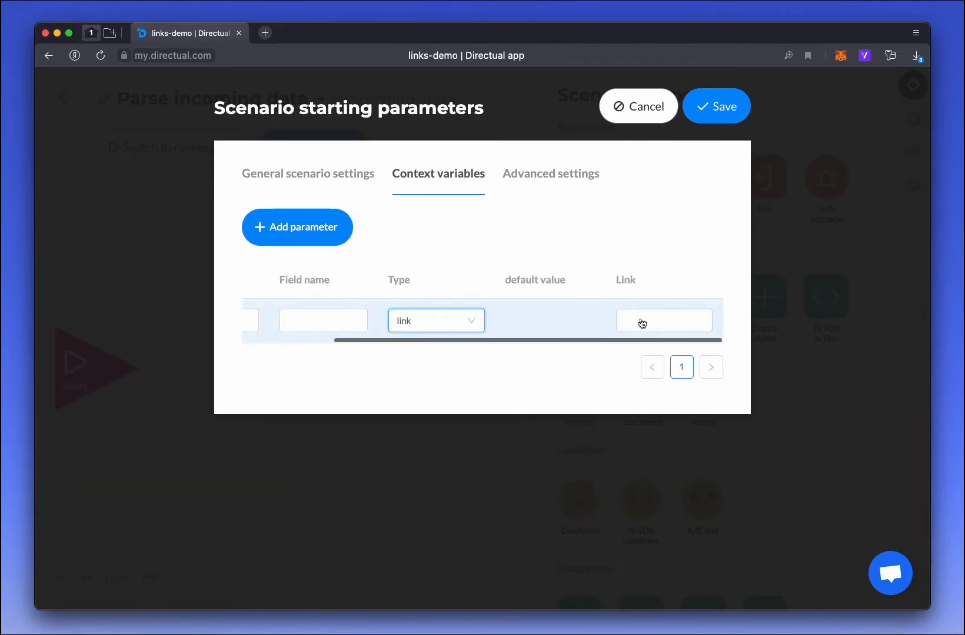
click(649, 325)
text(app)
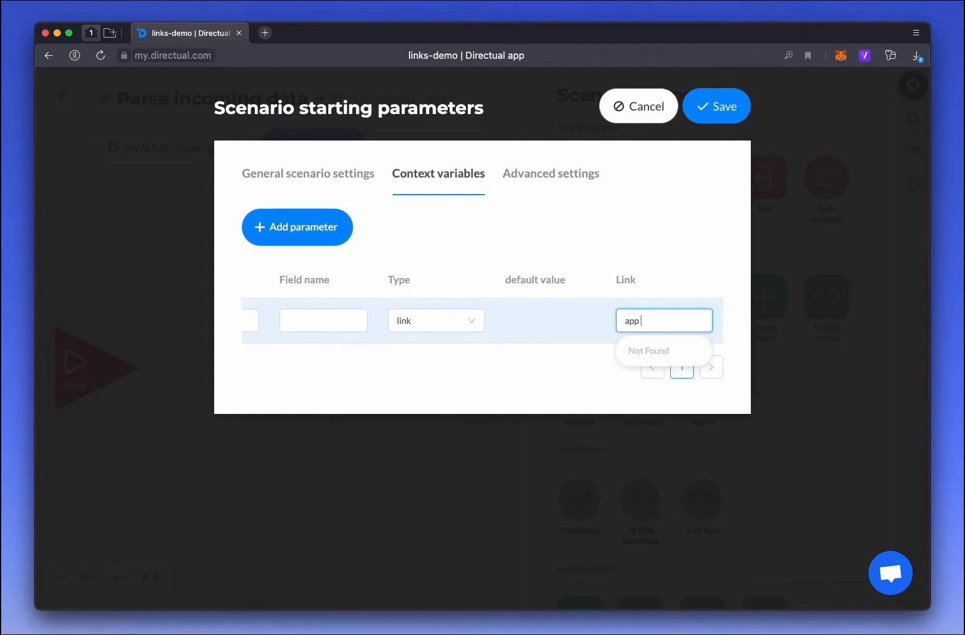
key(BackSpace)
key(BackSpace)
key(BackSpace)
text(web)
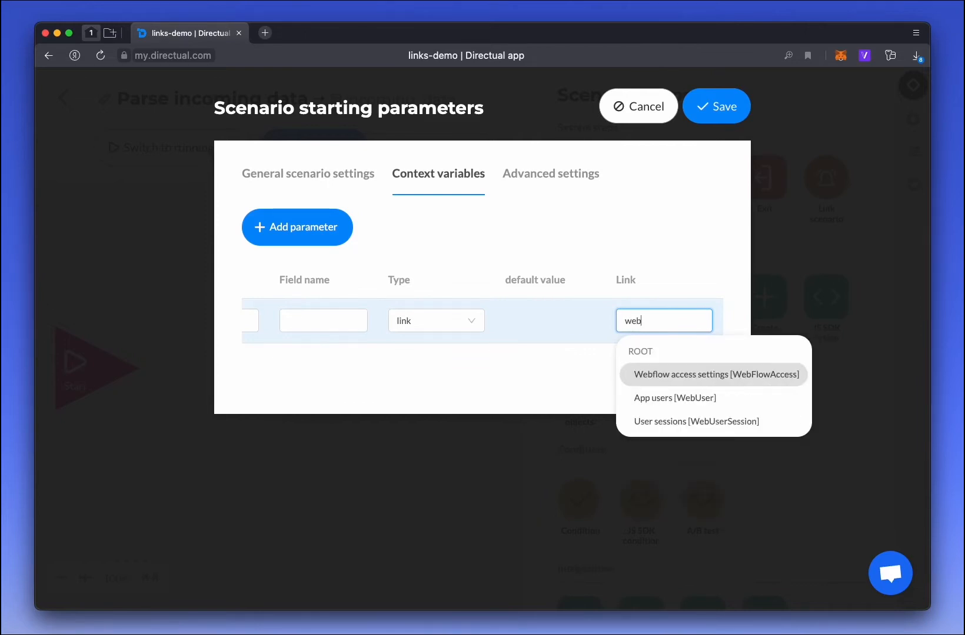
key(Down)
key(Return)
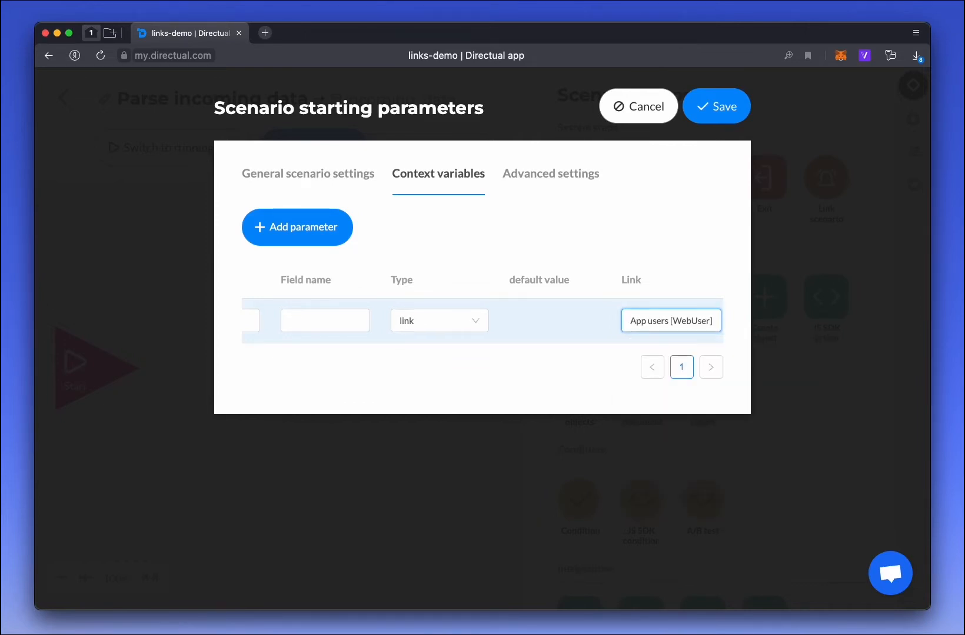
click(717, 94)
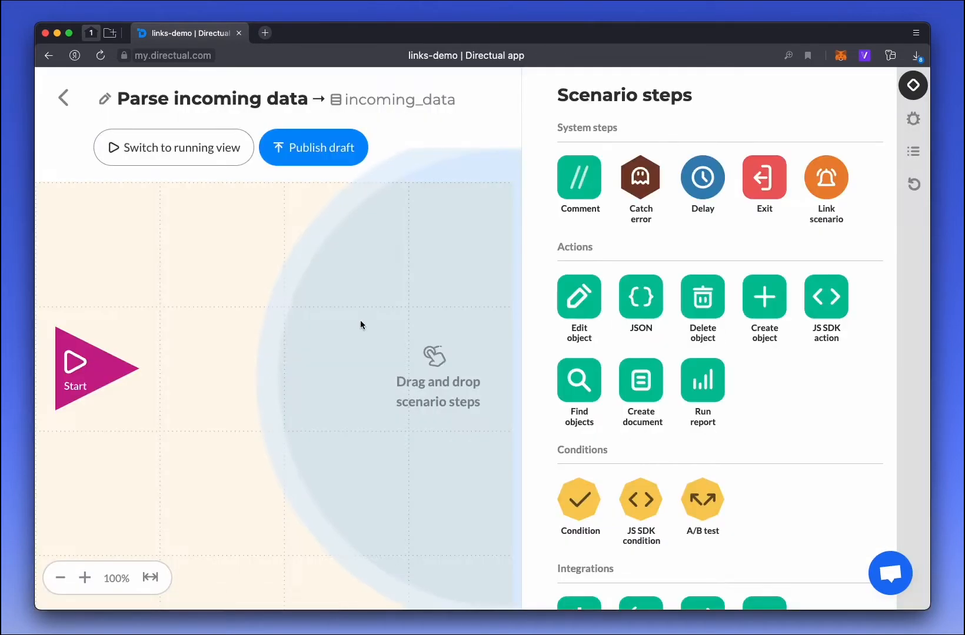
Step: Add an Edit object step after Start and place a comment reading "Get user ID" above it
drag(567, 312, 209, 369)
drag(573, 182, 210, 255)
click(215, 251)
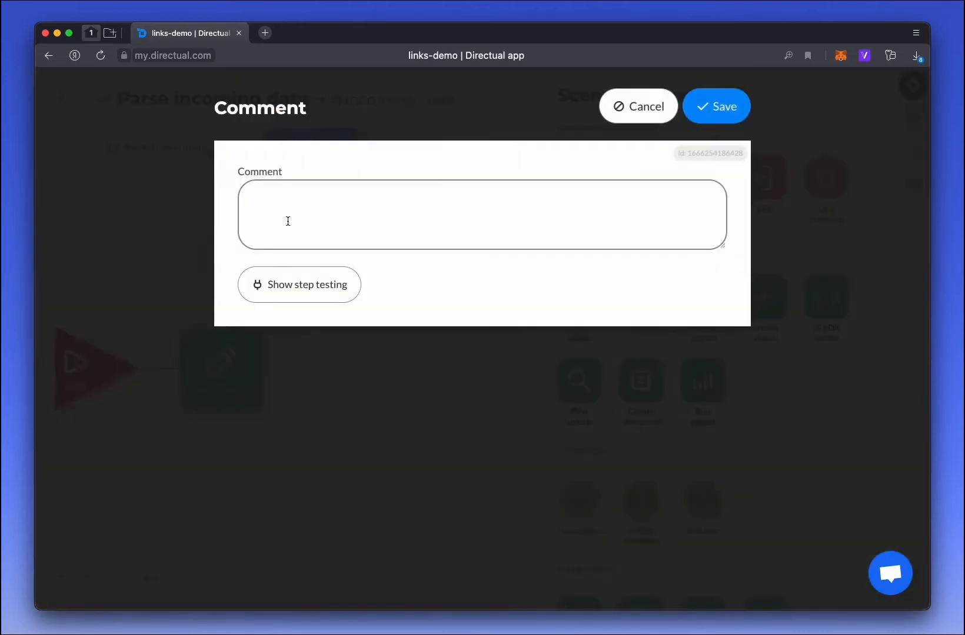
text(Get user ID)
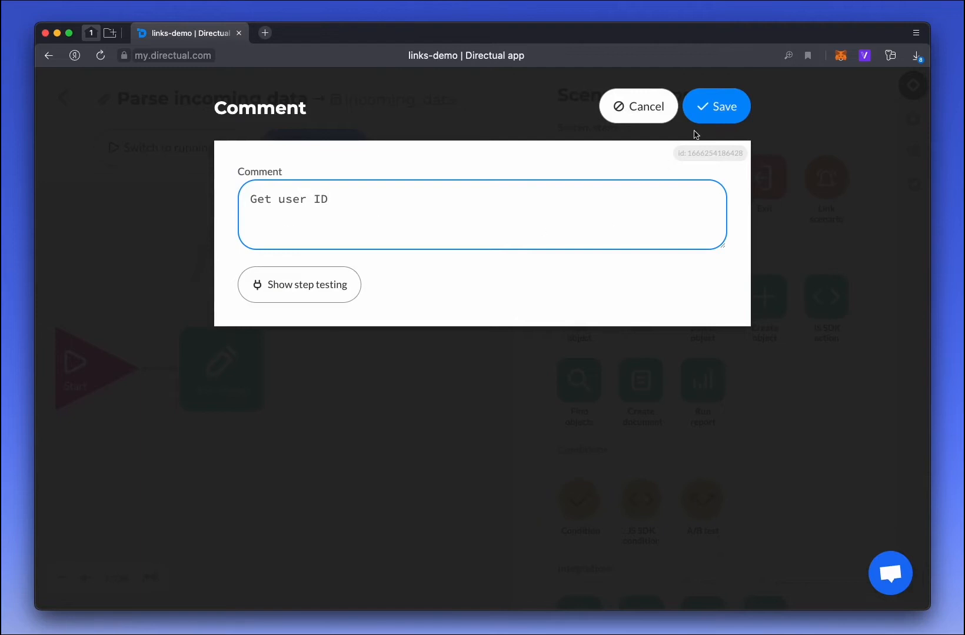
click(706, 109)
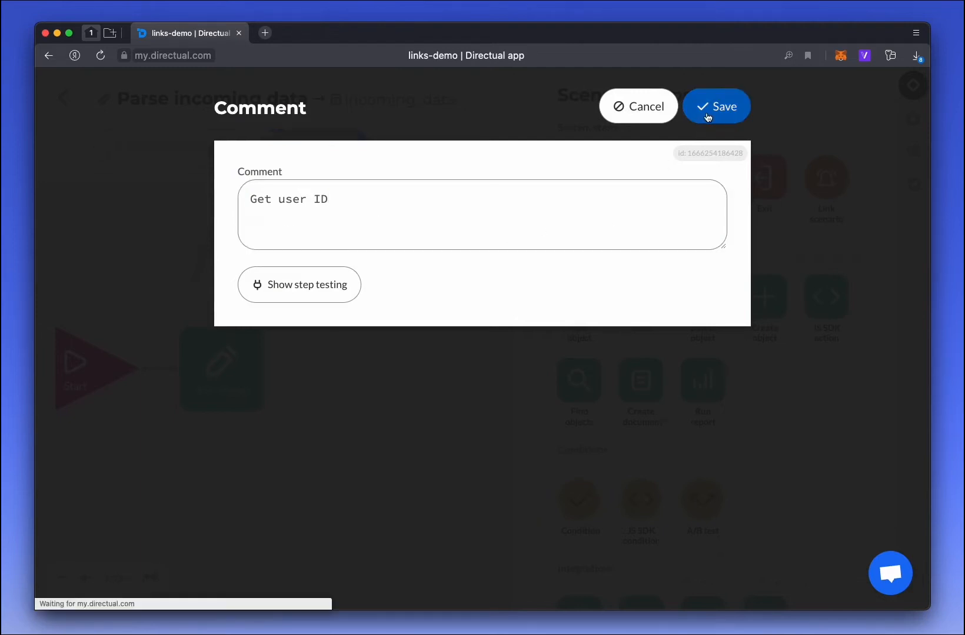
Step: In the Edit object step, choose the context variable user_id as the field to edit and insert {{payload}} as its value
click(222, 357)
click(323, 183)
text(cont)
key(Return)
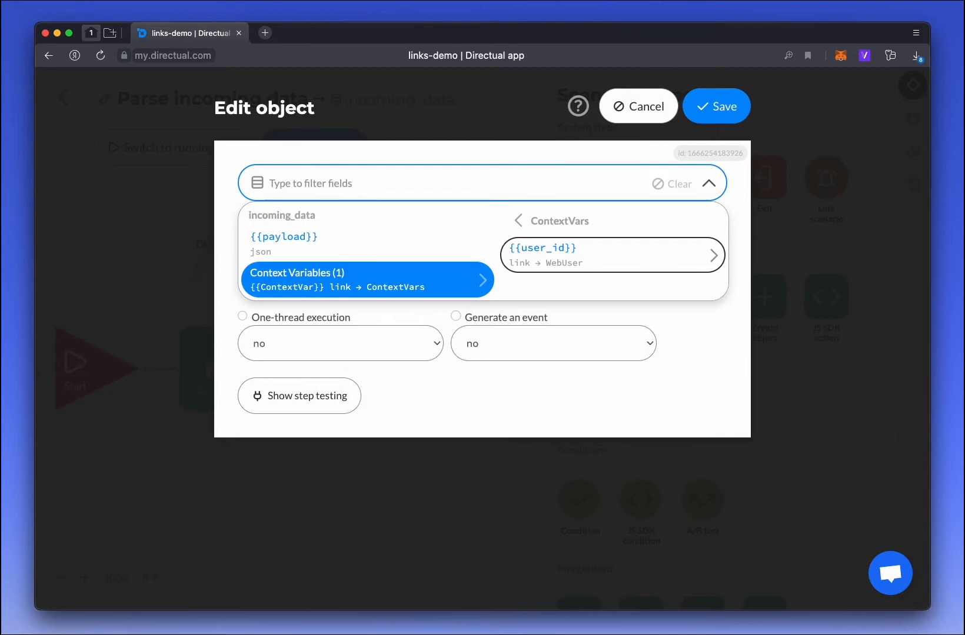
key(Return)
click(305, 224)
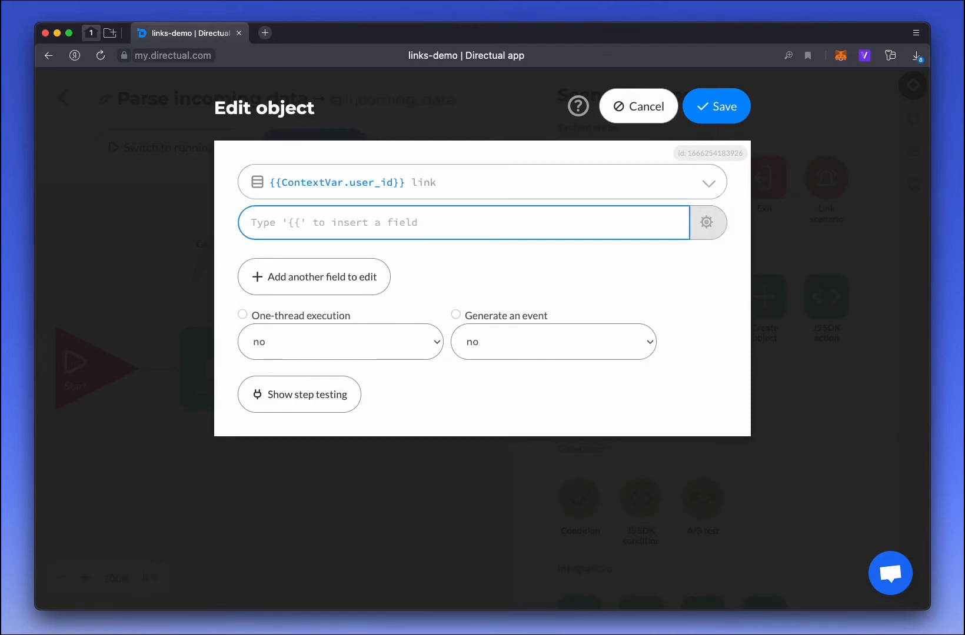
text({{)
click(306, 224)
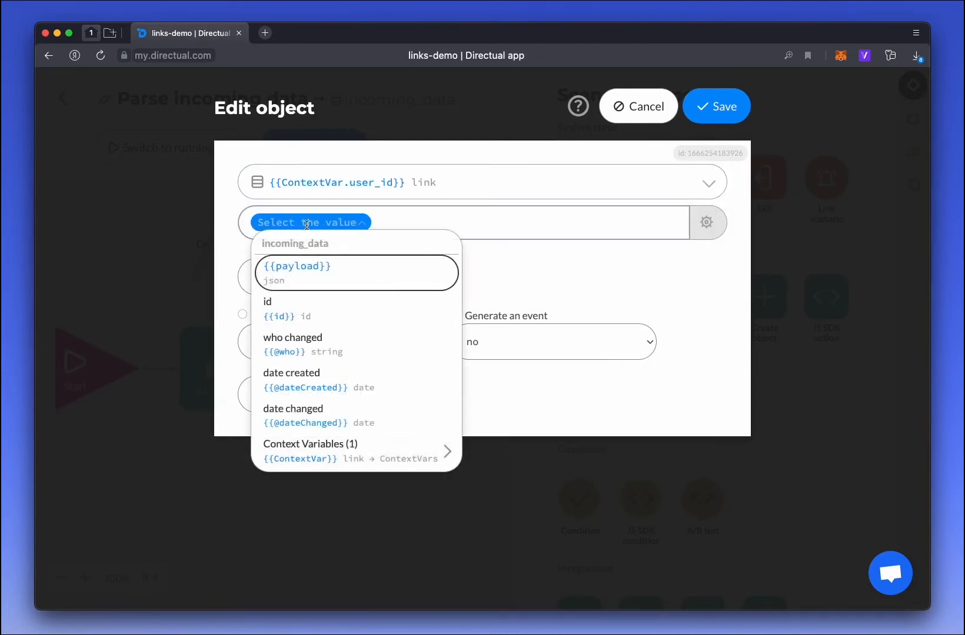
click(314, 275)
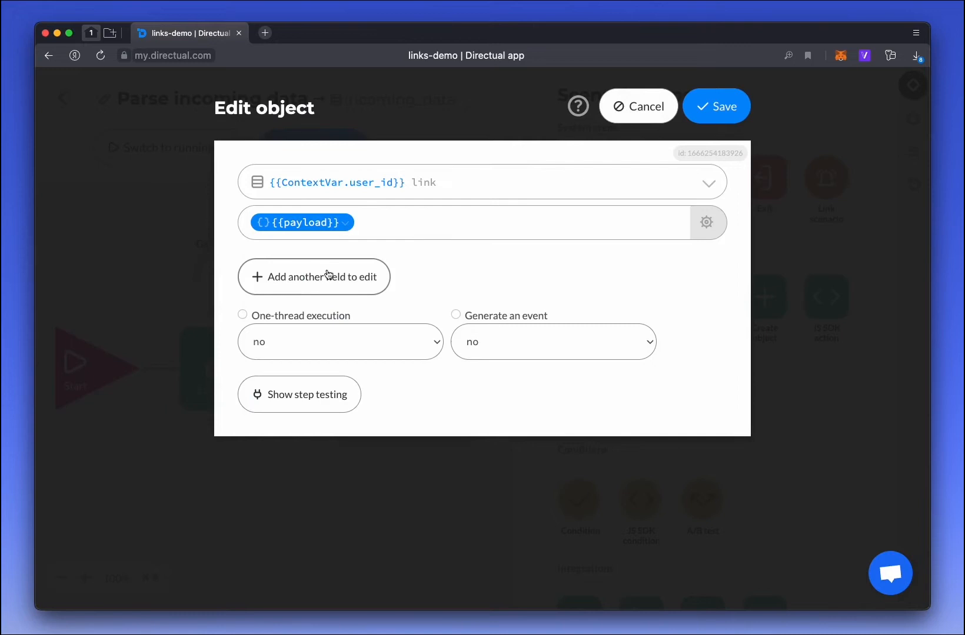
Step: Turn off smart field inputs for the user_id value, add id to the payload expression and save the step
click(707, 226)
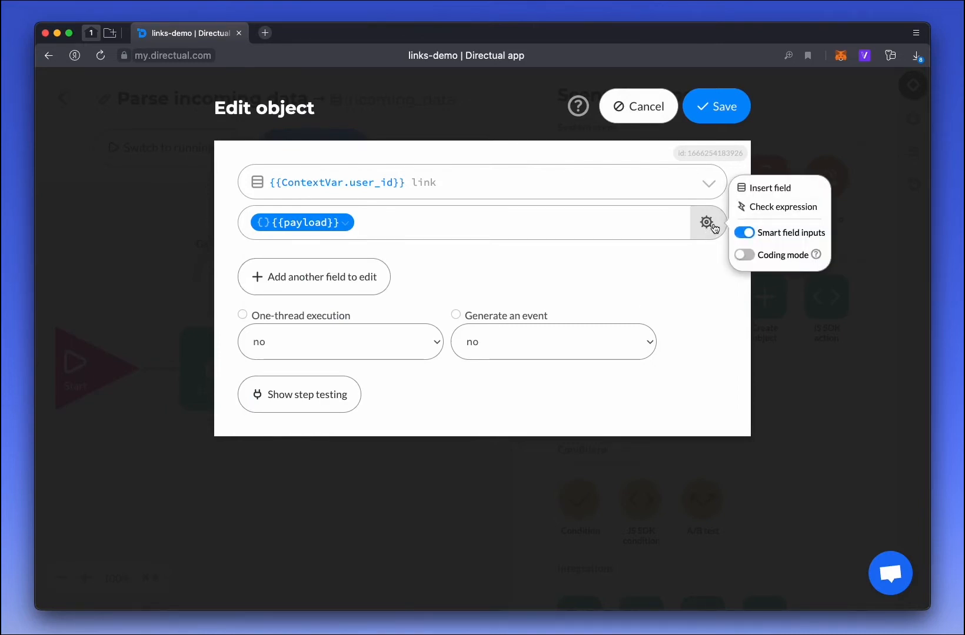
click(744, 233)
click(362, 227)
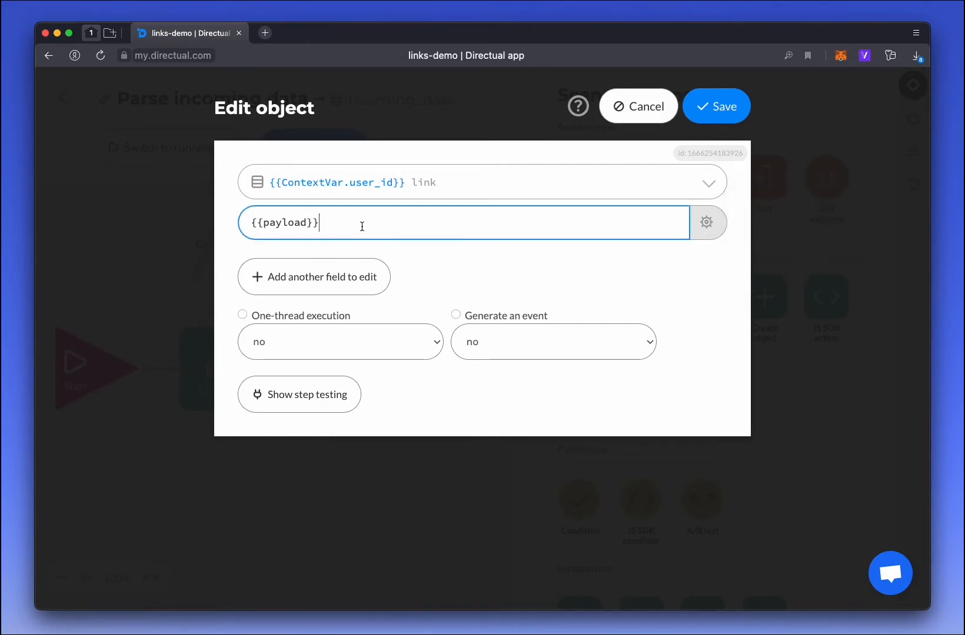
text(id)
click(725, 121)
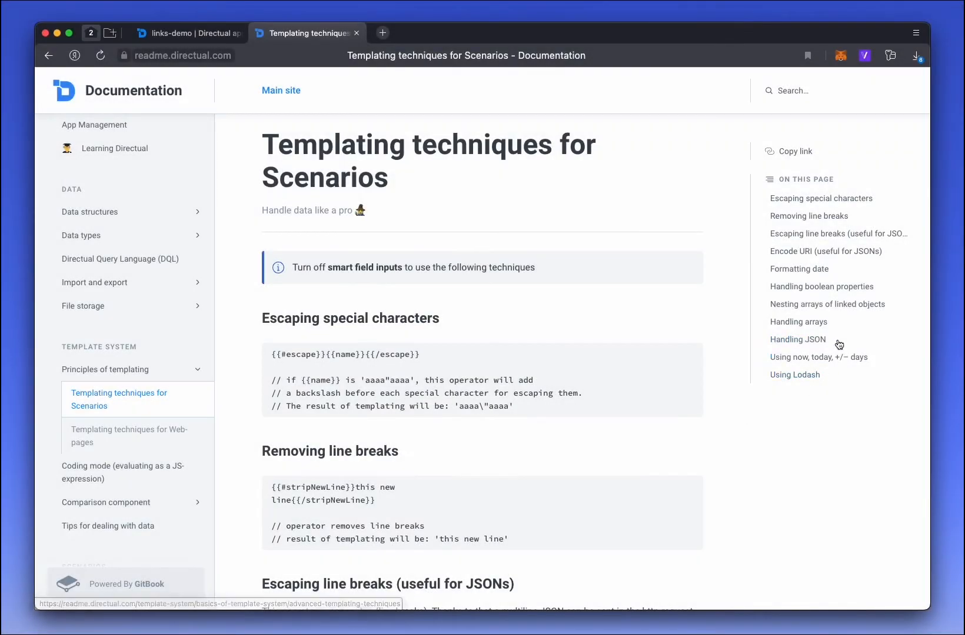
Step: Read the Handling JSON section of the scenario templating documentation, then return to the Parse incoming data scenario
click(809, 341)
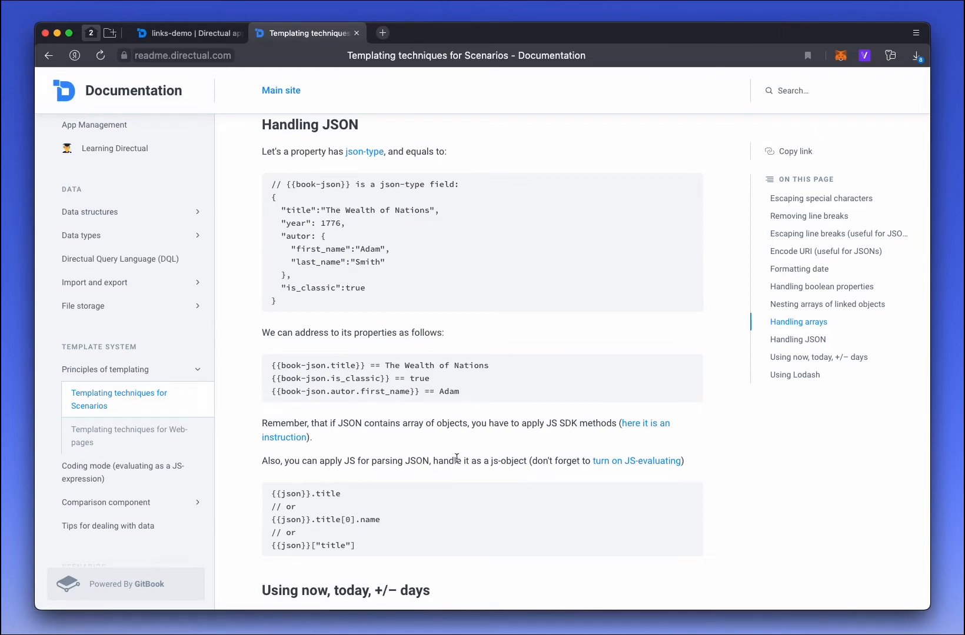
click(183, 33)
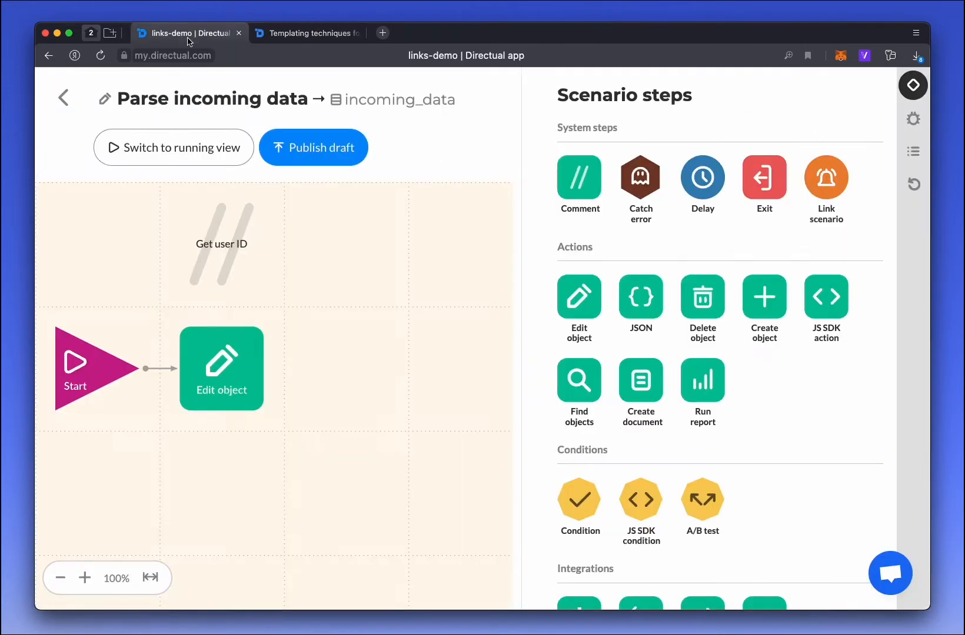
mouse_move(217, 353)
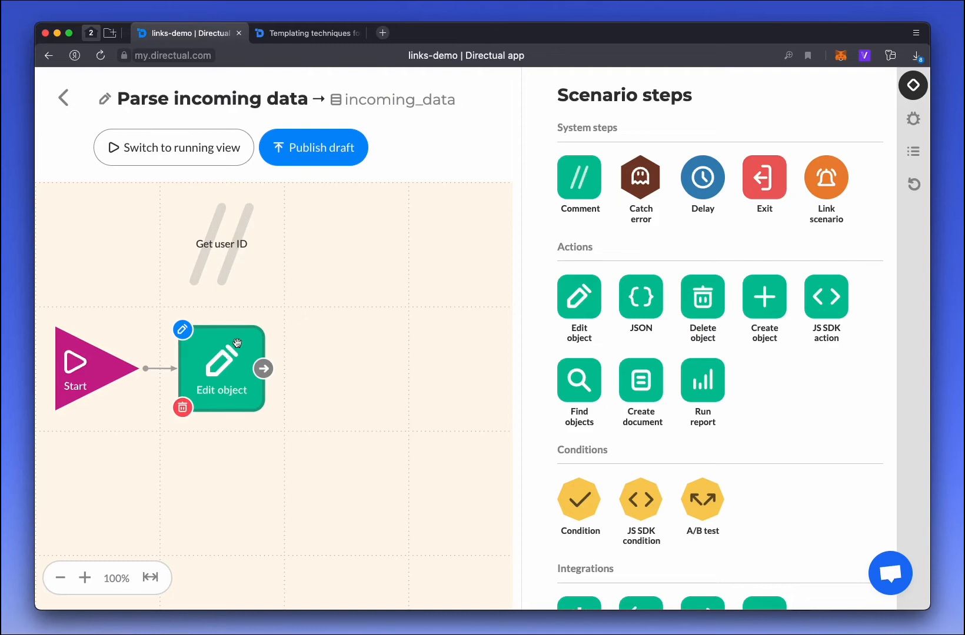
Step: Open the incoming_data structure in a separate tab, examine the JSON payload of its object and return to the scenario
super+click(414, 101)
click(412, 34)
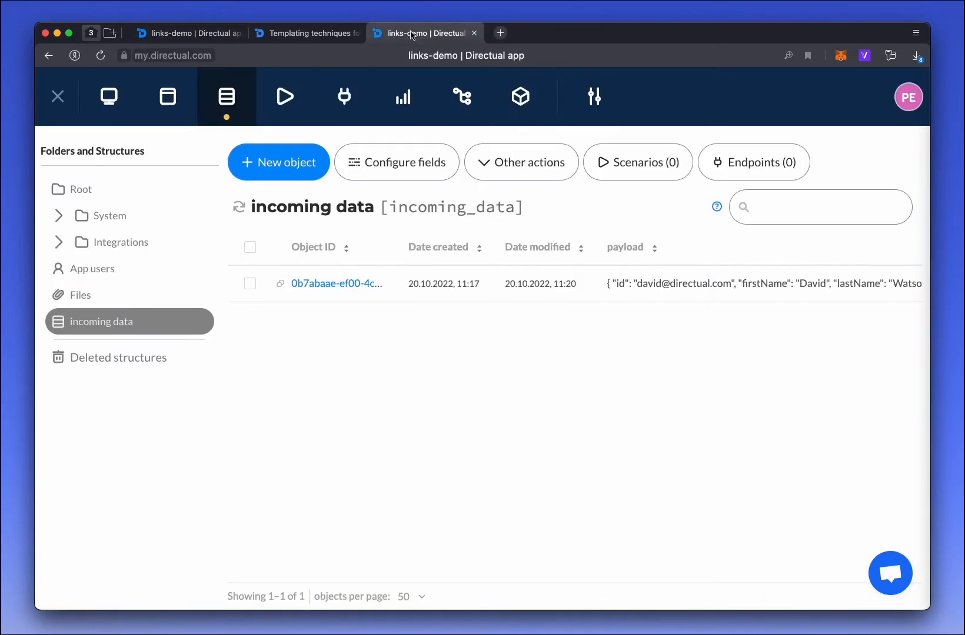
click(347, 285)
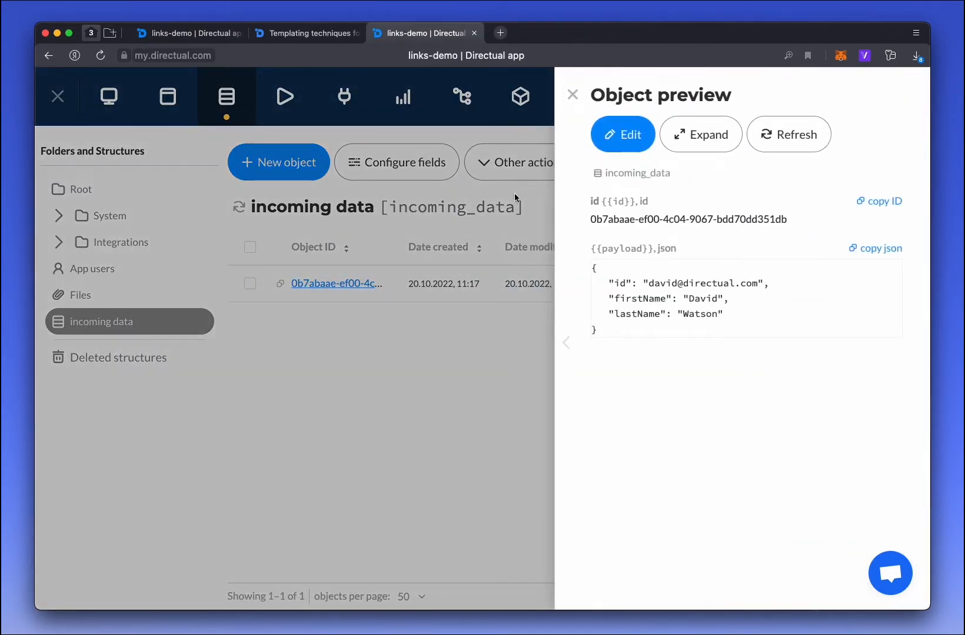
click(188, 33)
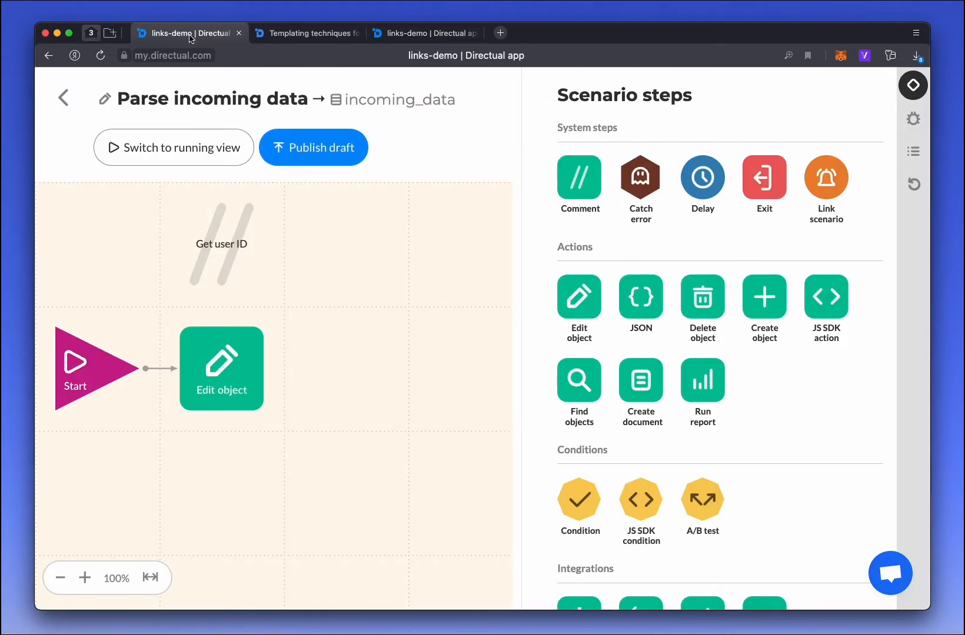
Step: In the Edit object step, enable coding mode for the user_id value and change the expression to {{payload}}.id
click(233, 356)
click(324, 221)
key(BackSpace)
key(BackSpace)
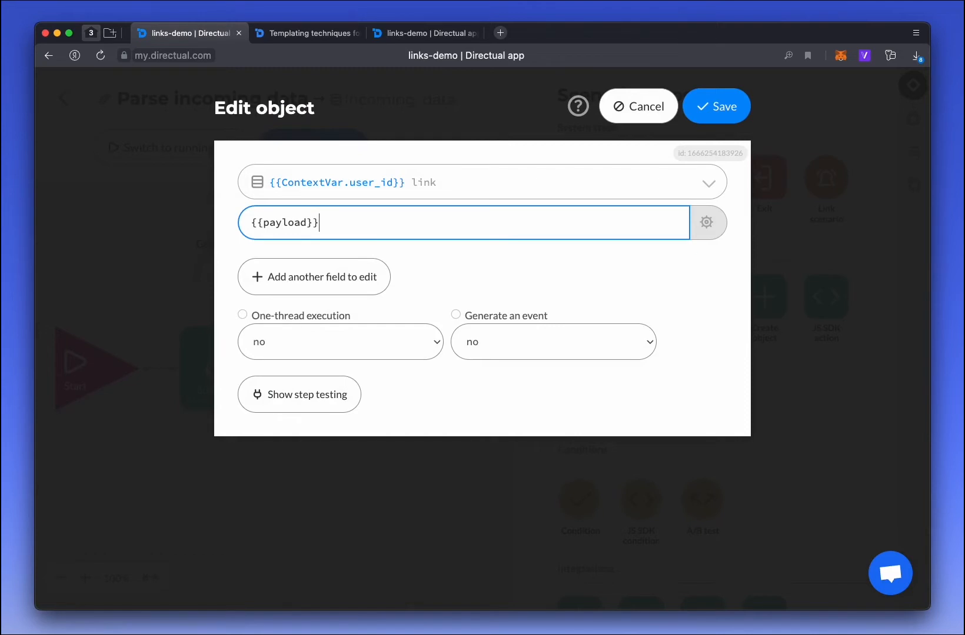
click(698, 231)
click(744, 245)
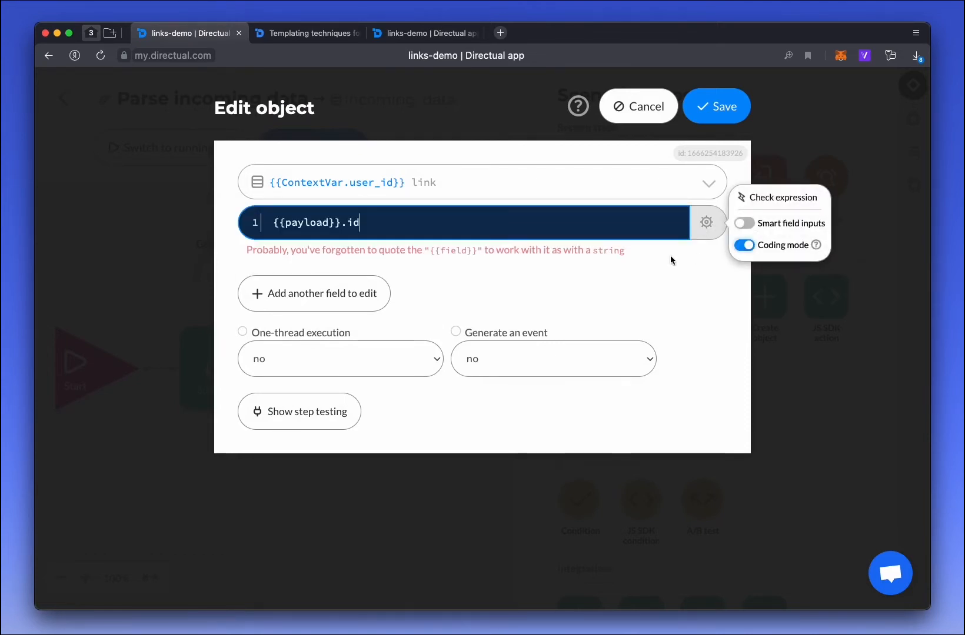
click(670, 255)
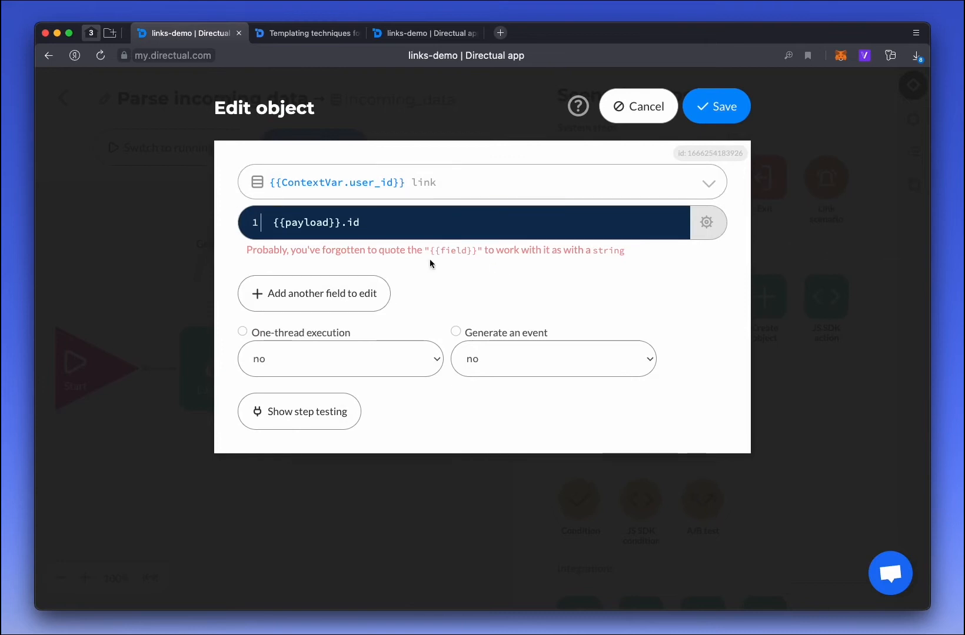
Step: Turn off coding mode for the user_id value, remove the trailing .id after {{payload}} and save the Edit object step
click(706, 222)
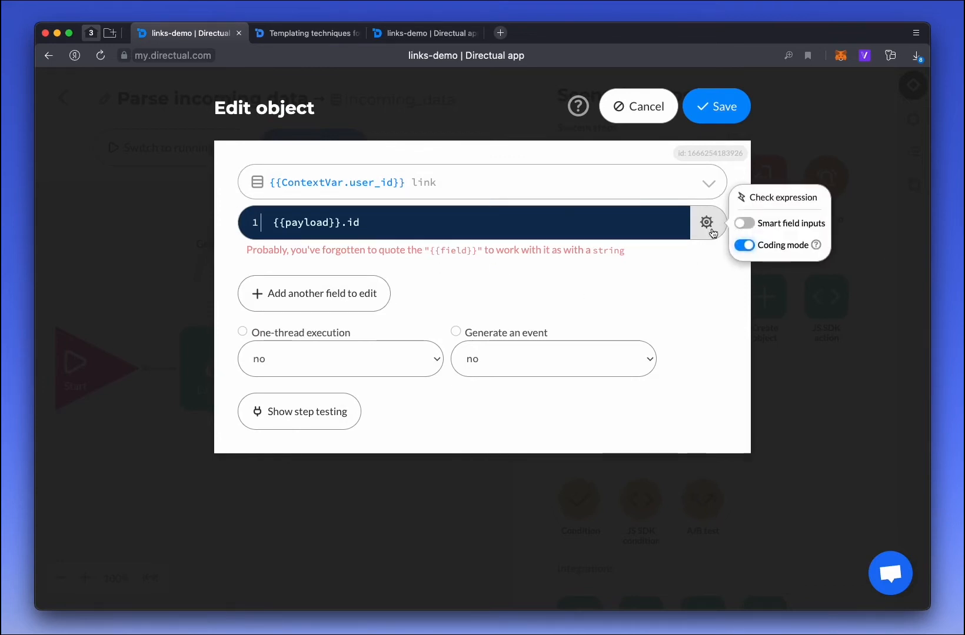
click(744, 245)
key(BackSpace)
key(BackSpace)
key(BackSpace)
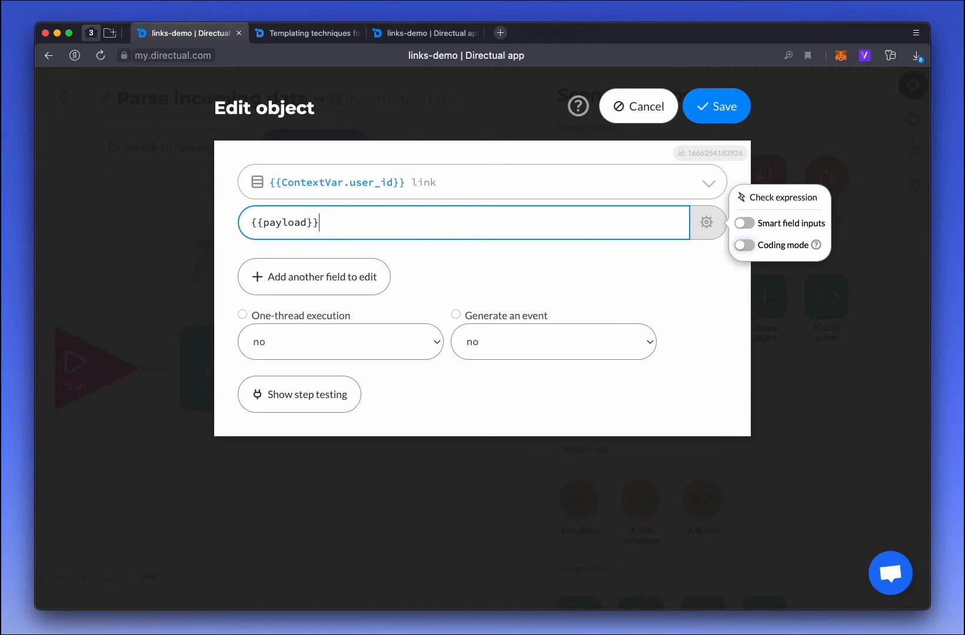
click(487, 262)
click(723, 110)
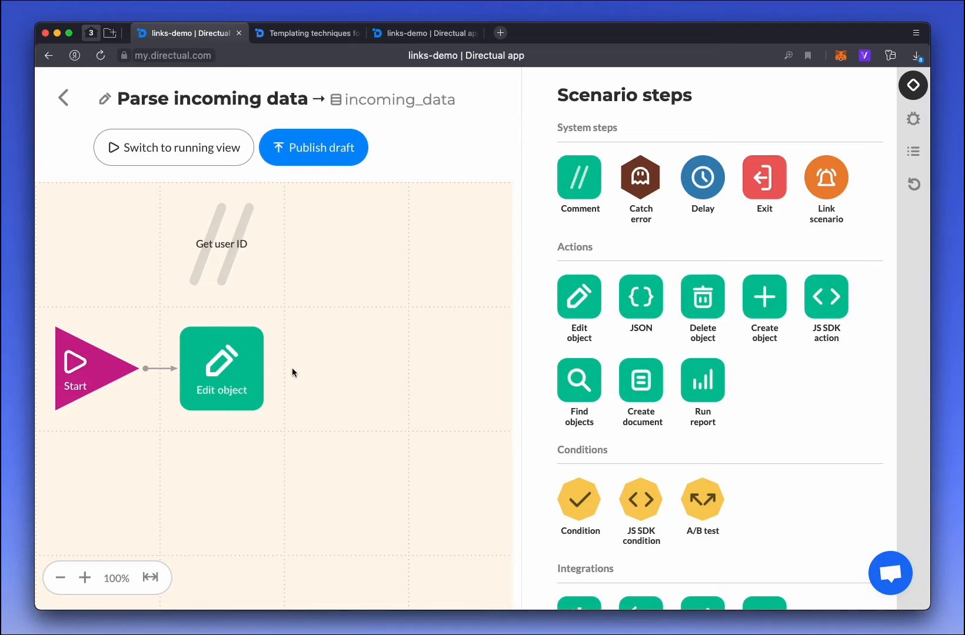
Step: Add a Condition step linked from Edit object and set it to check that {{ContextVar.user_id.id}} is not empty
drag(558, 507, 346, 361)
drag(263, 369, 344, 368)
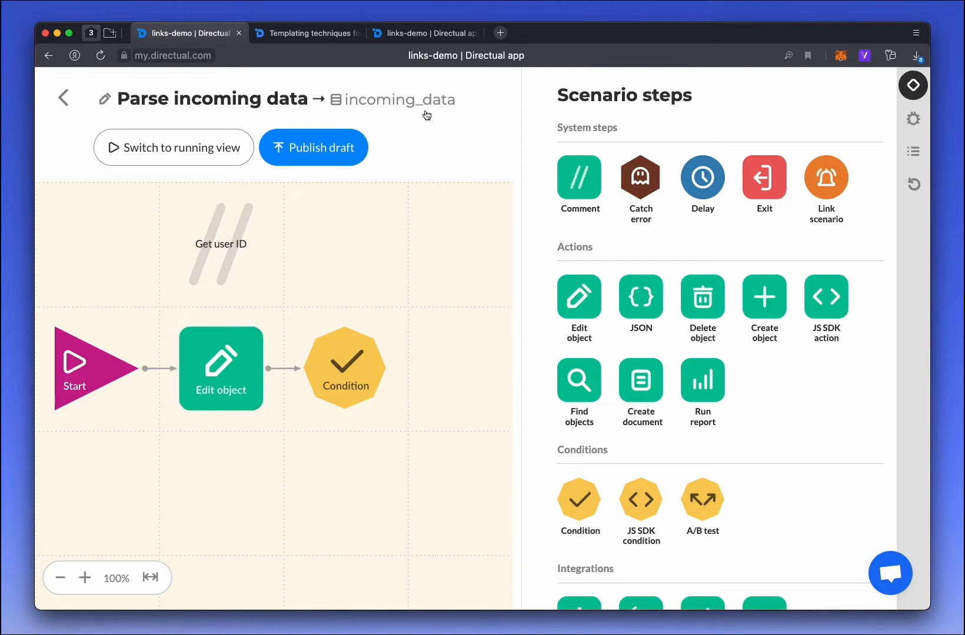
click(348, 350)
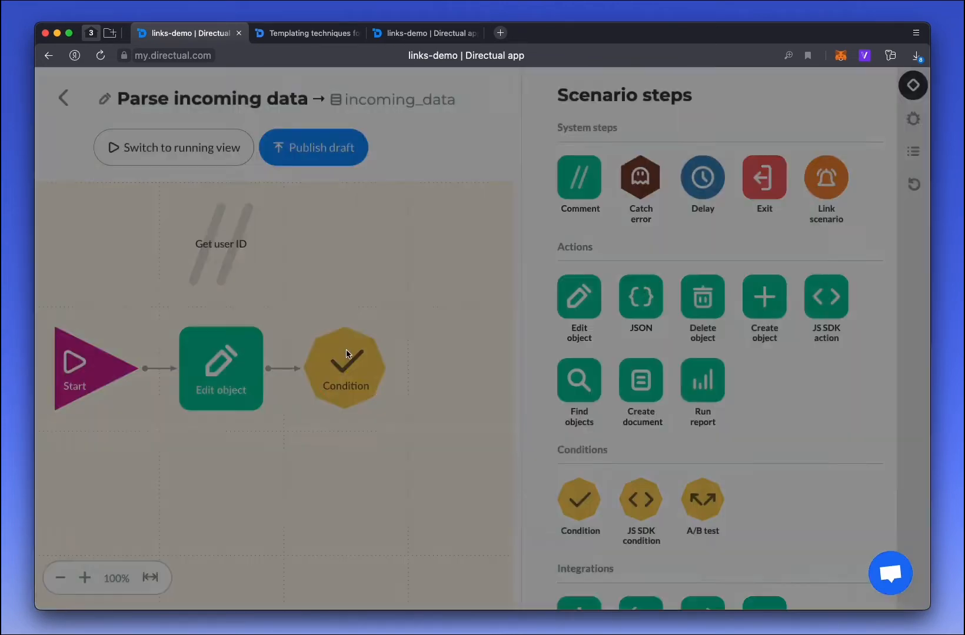
click(351, 182)
text(cont)
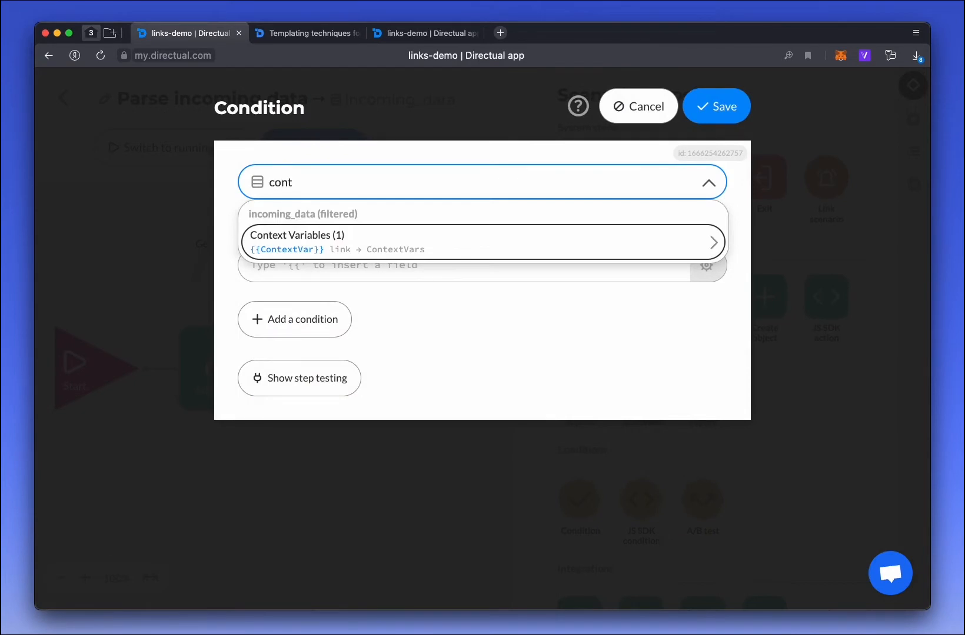
key(Return)
key(Return)
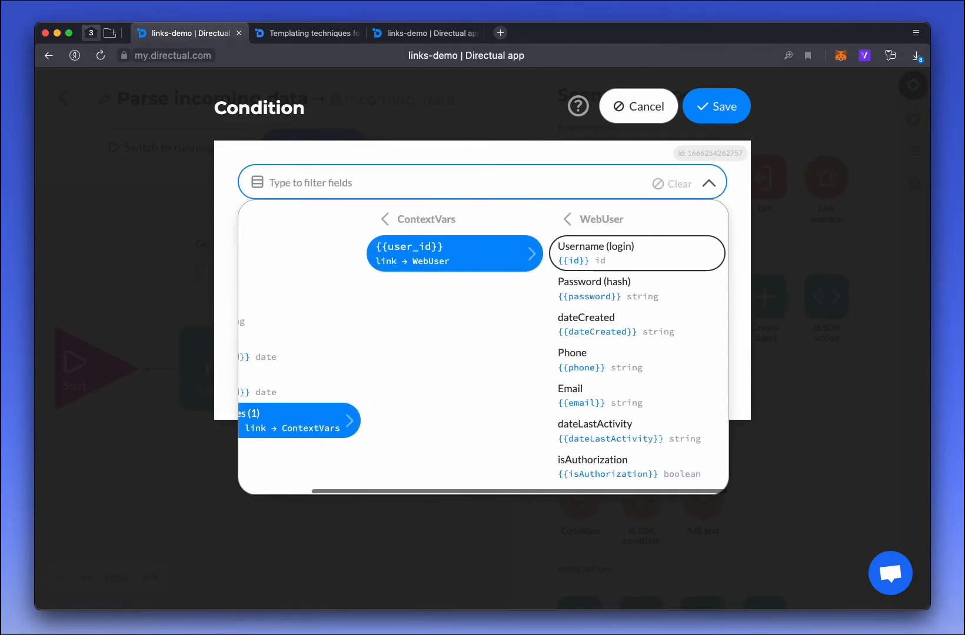
text(id)
key(Return)
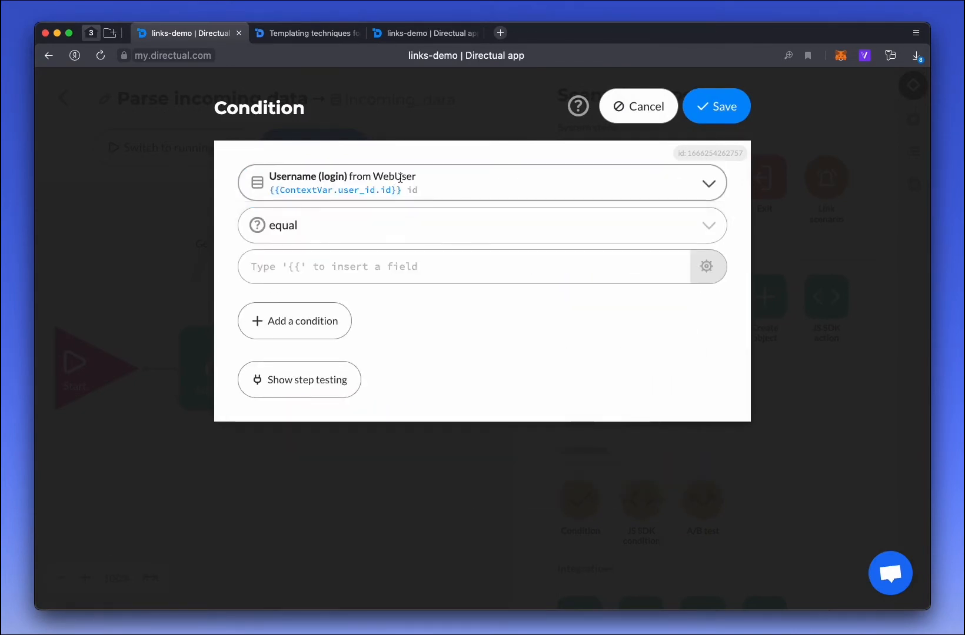
click(342, 226)
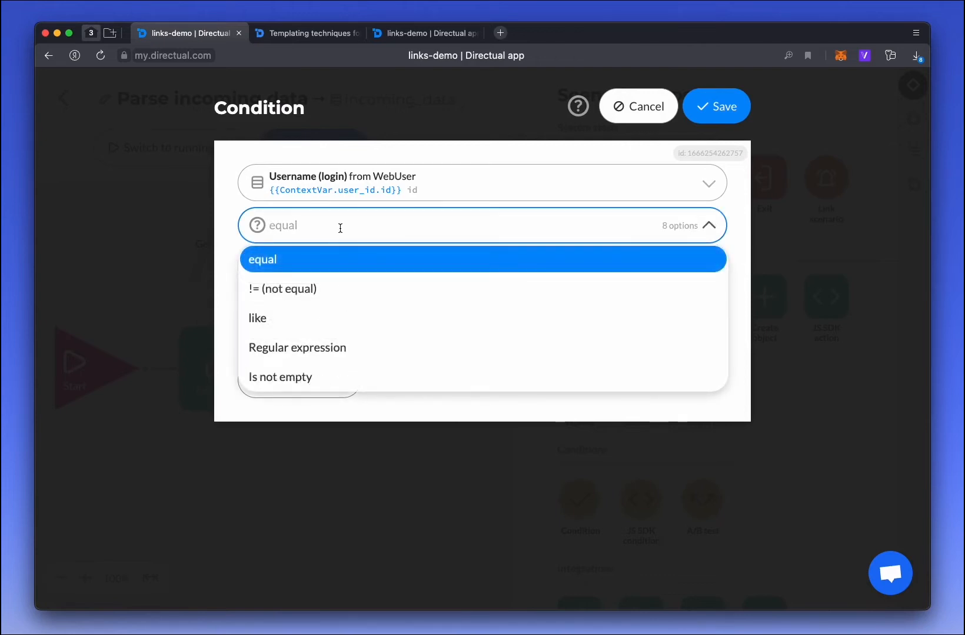
click(308, 377)
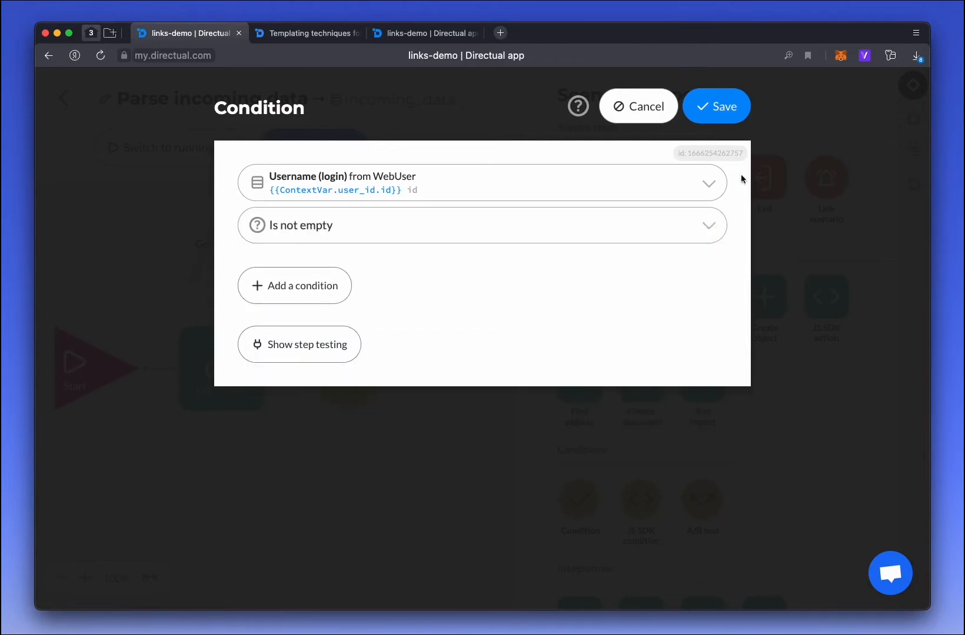
click(719, 116)
Step: Place a comment reading "User exists?" above the Condition step
drag(580, 177, 340, 262)
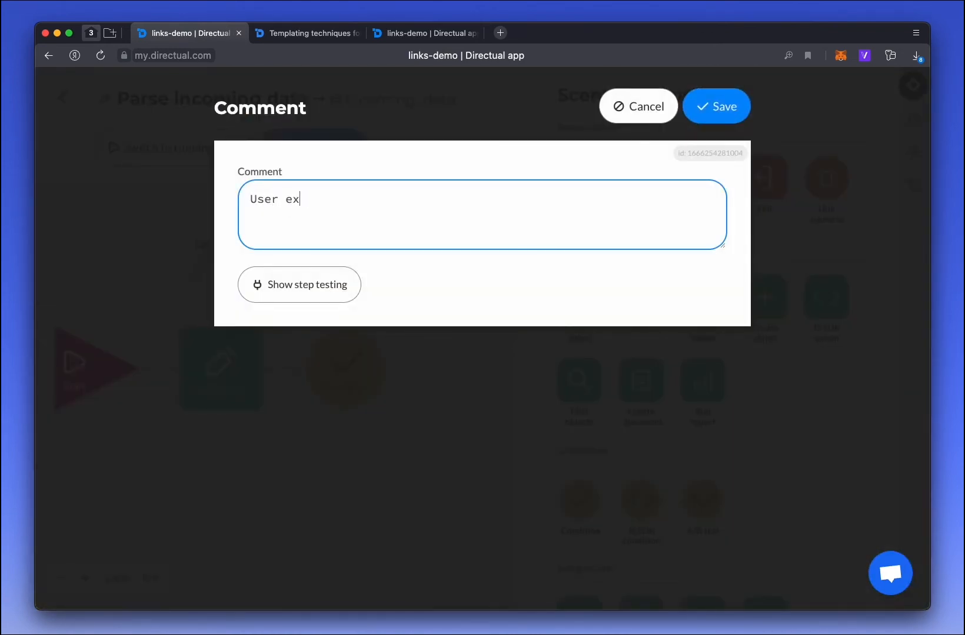
click(719, 110)
Step: Add a Create object step on the Condition's NO branch and an Edit object step on its YES branch
drag(763, 308, 346, 482)
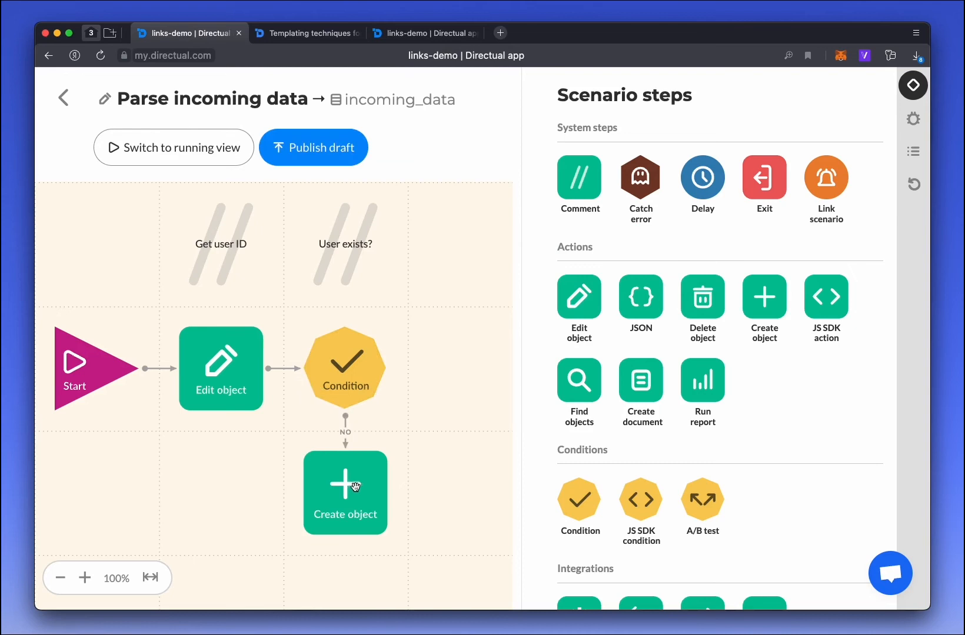
drag(583, 302, 450, 370)
drag(361, 370, 435, 371)
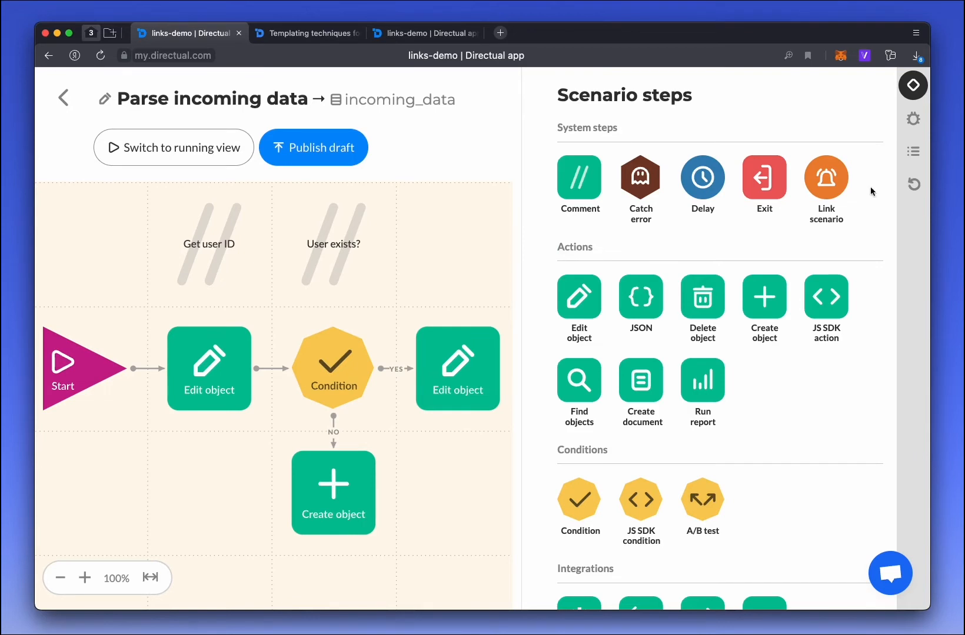
Step: Add an Exit step below the YES-branch Edit object step and connect both Create object and Edit object to it
drag(767, 180, 447, 494)
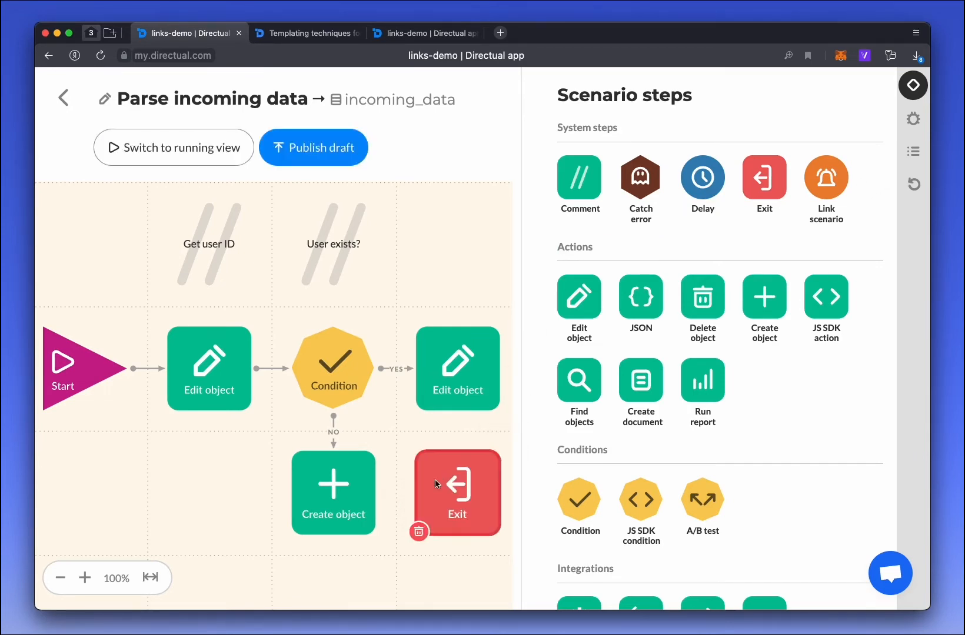
drag(377, 498, 426, 494)
drag(499, 369, 465, 470)
Step: In the YES-branch Edit object step, choose {{ContextVar.user_id.firstName}} as the field to edit
click(453, 369)
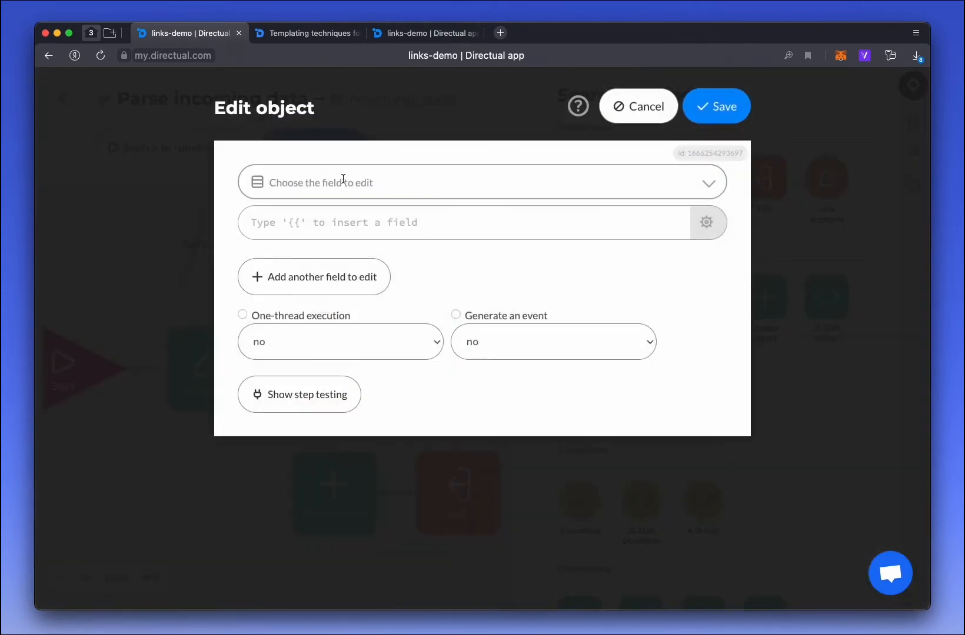
click(338, 180)
text(cont)
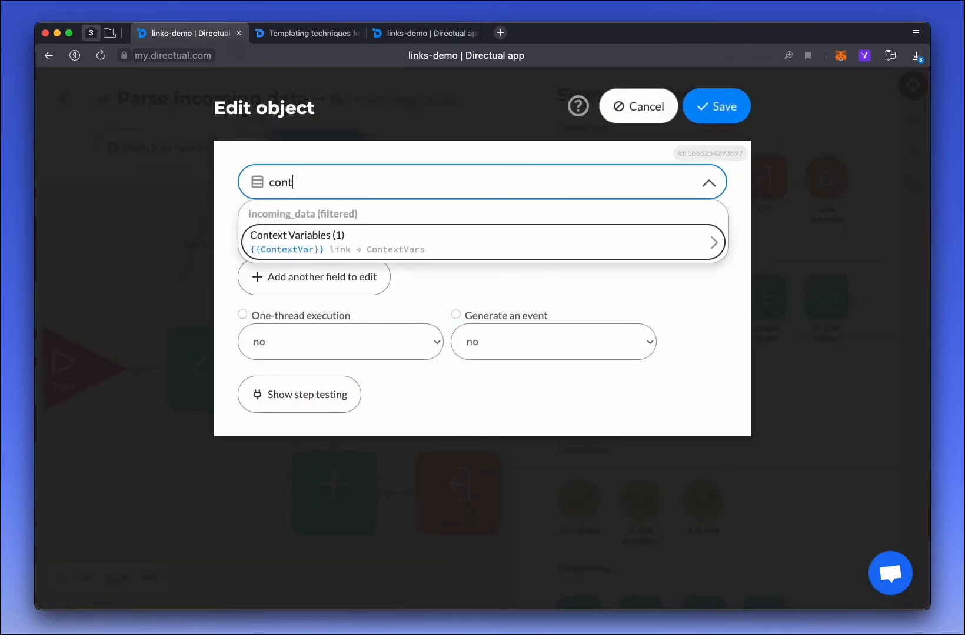
key(Return)
key(Return)
text(fir)
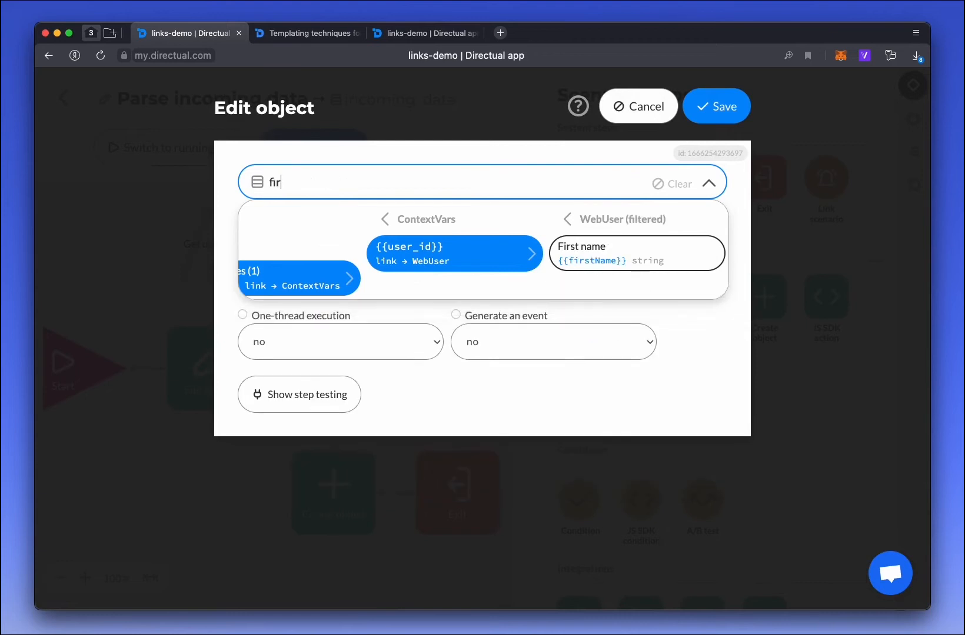
key(Return)
Step: Set the First name value to {{payload.firstName}} with smart field inputs turned off, and save the step
click(286, 224)
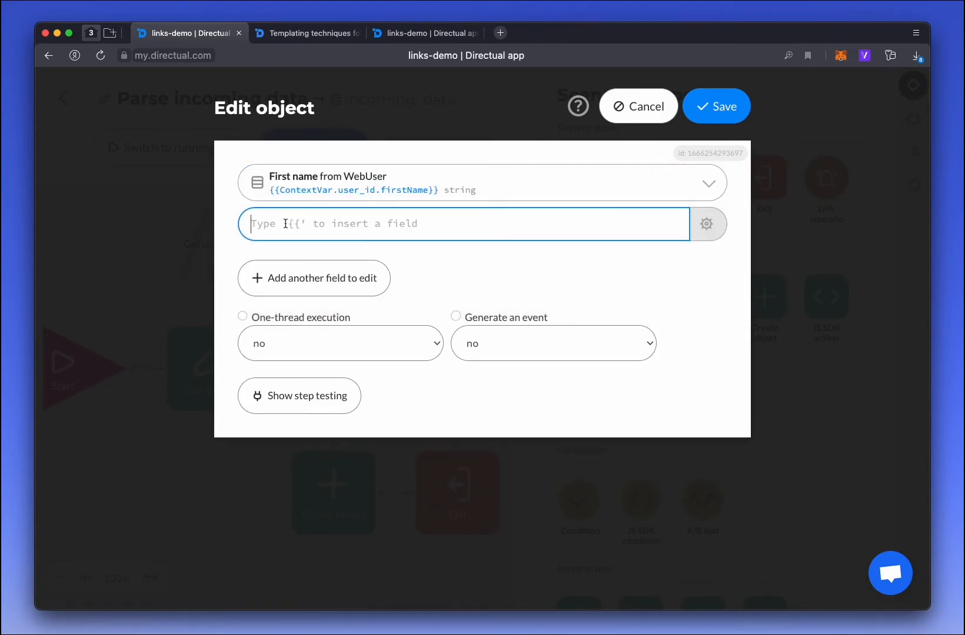
text({{p)
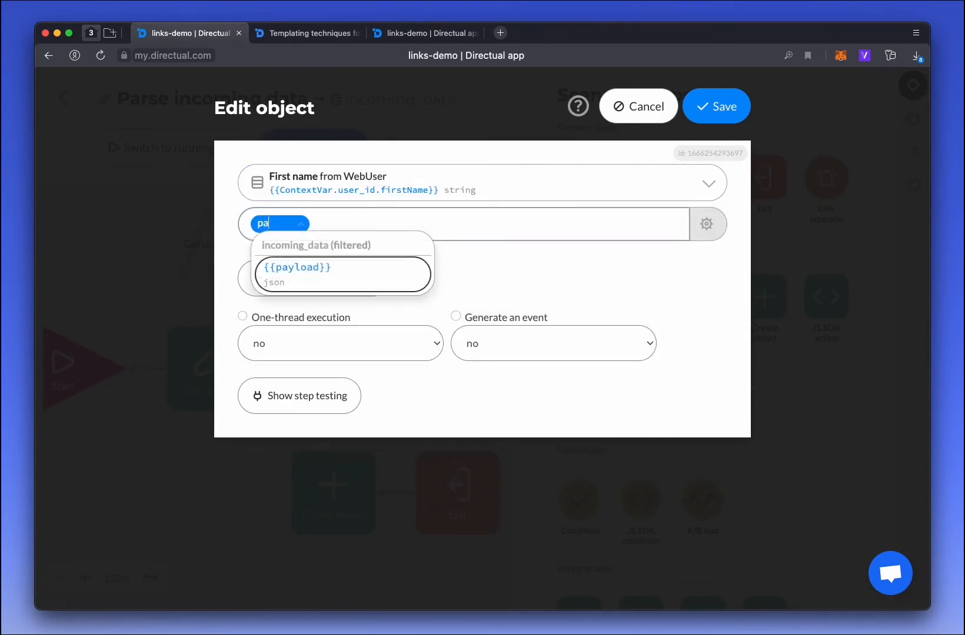
text(a)
key(Return)
click(705, 224)
click(745, 234)
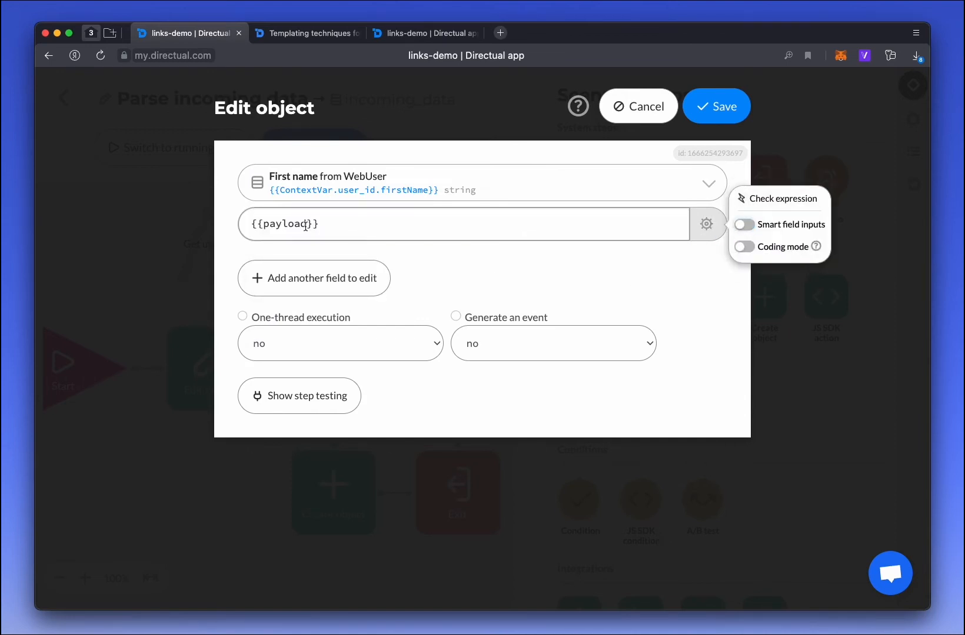
click(306, 226)
text(.firstName)
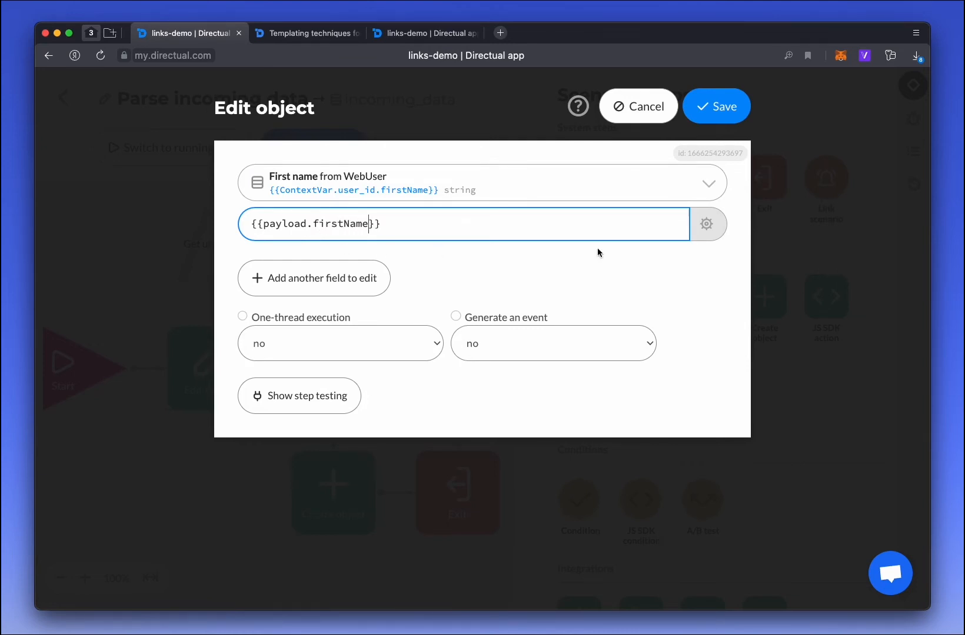
click(722, 112)
Step: Check the key names in the incoming_data payload, and add {{ContextVar.user_id.lastName}} as a second field in the YES-branch Edit object step
click(409, 34)
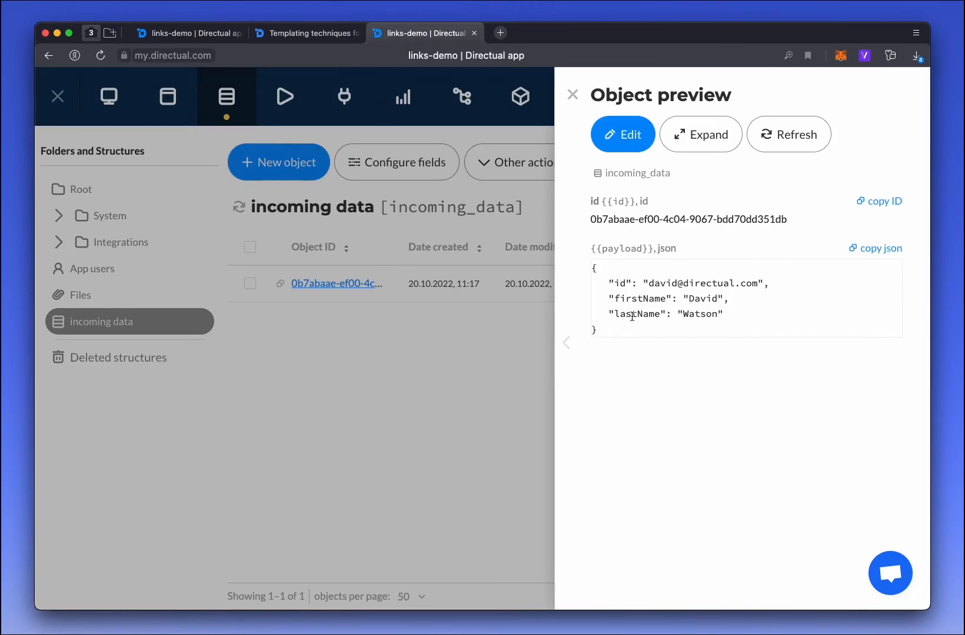
click(194, 33)
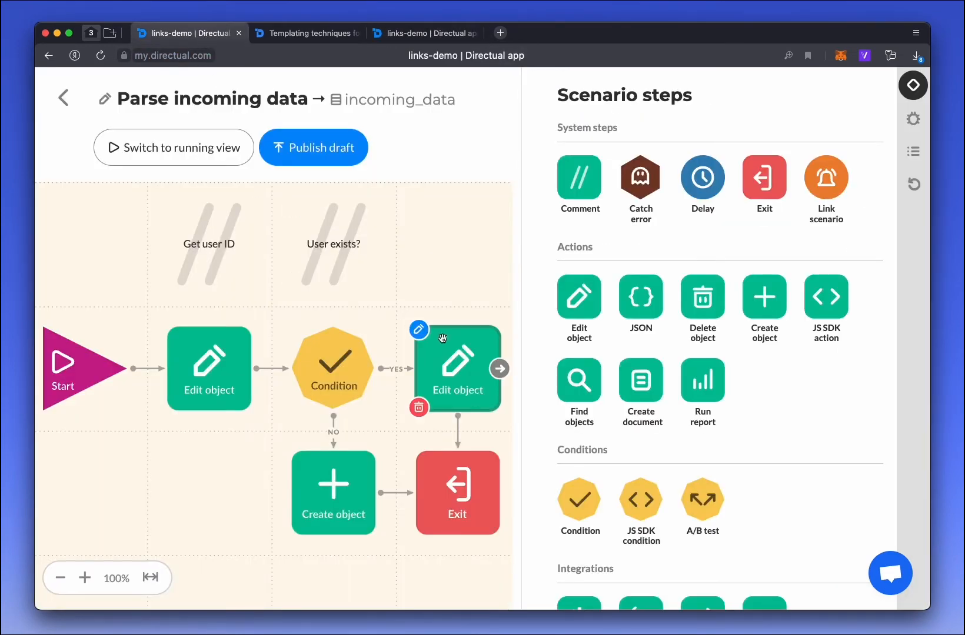
click(450, 354)
click(323, 278)
click(325, 281)
text(cont)
key(Return)
key(Return)
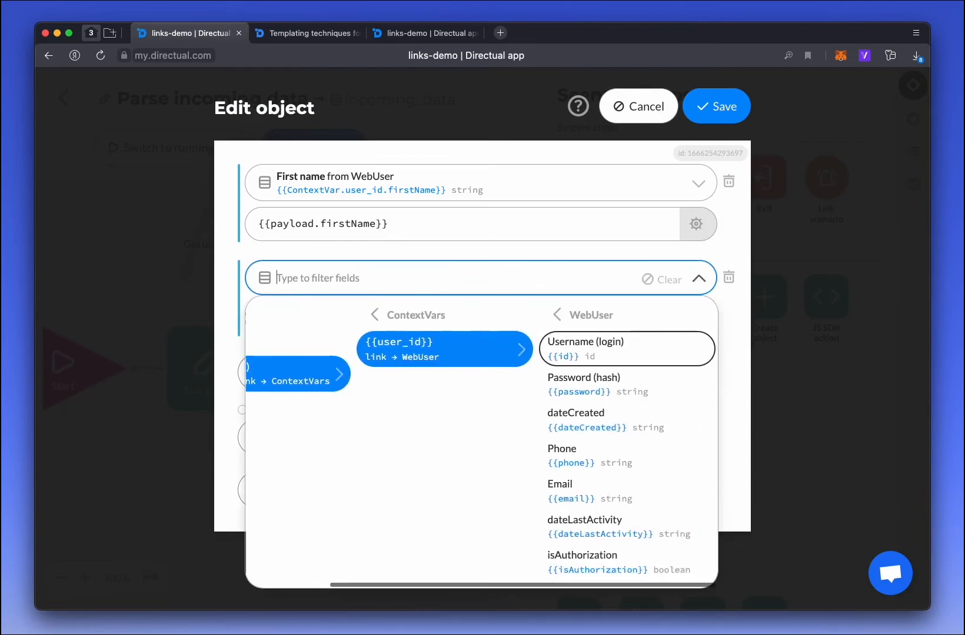
text(las)
key(Down)
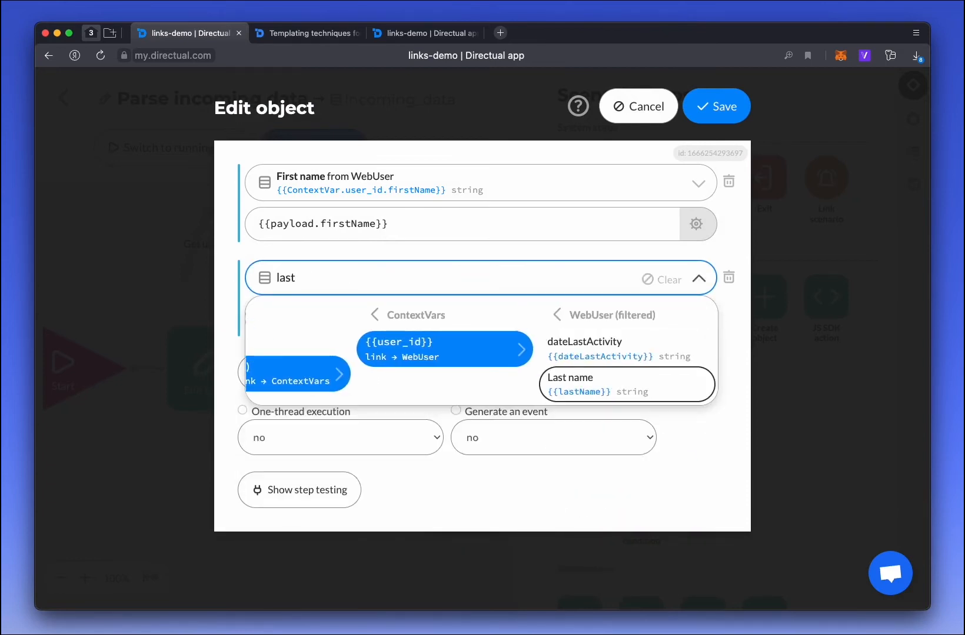
key(Return)
Step: Set the Last name value to {{payload.lastName}} with smart field inputs turned off, and save the step
click(356, 326)
text({{)
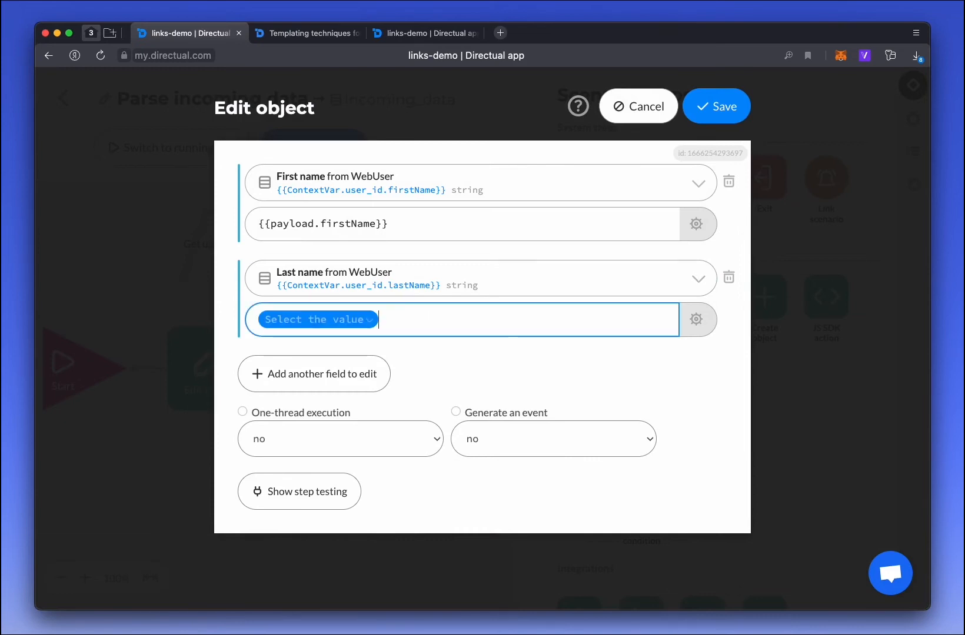
text(payl)
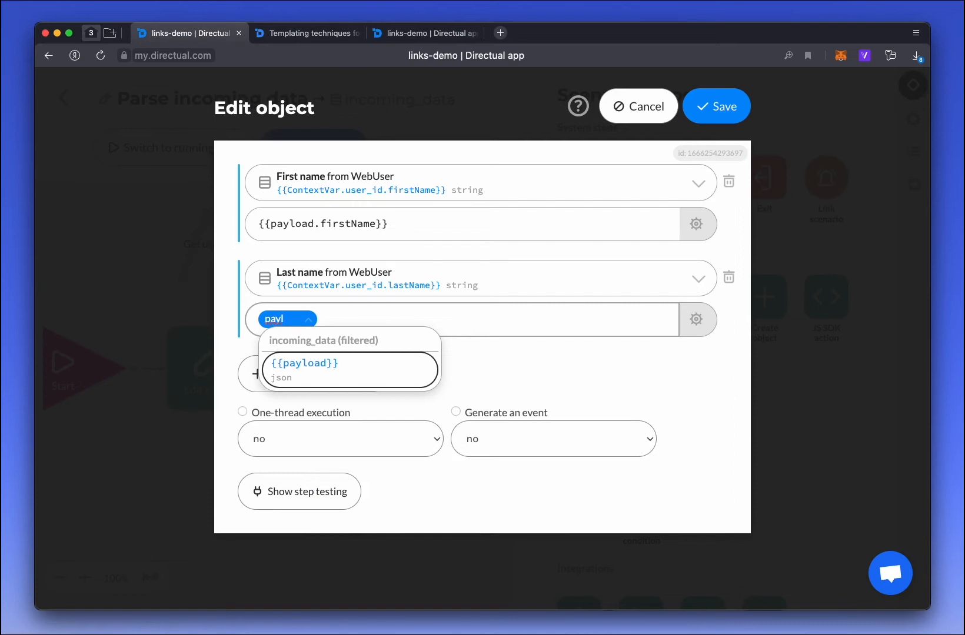
key(Return)
click(697, 322)
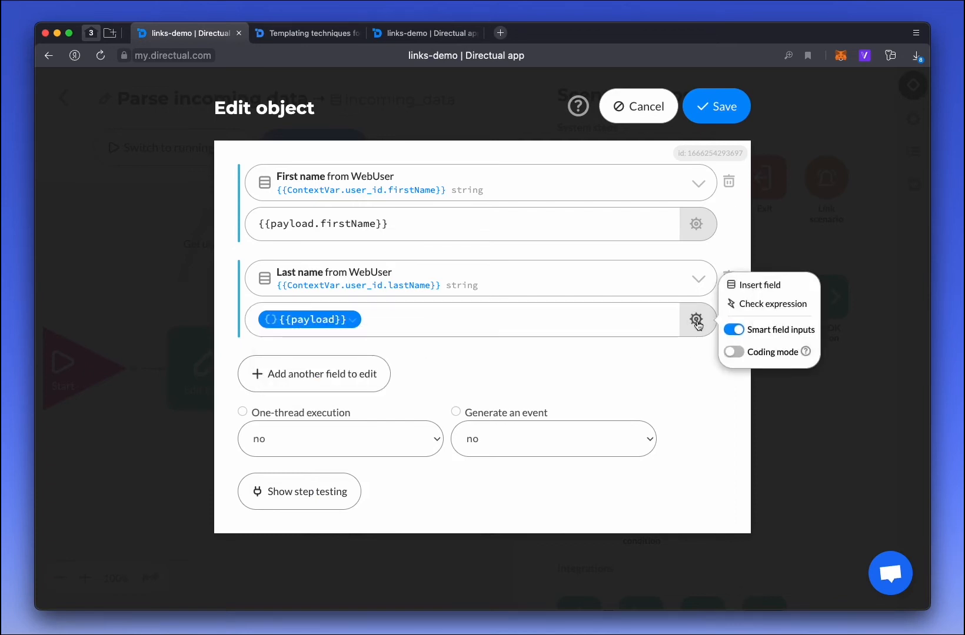
click(735, 330)
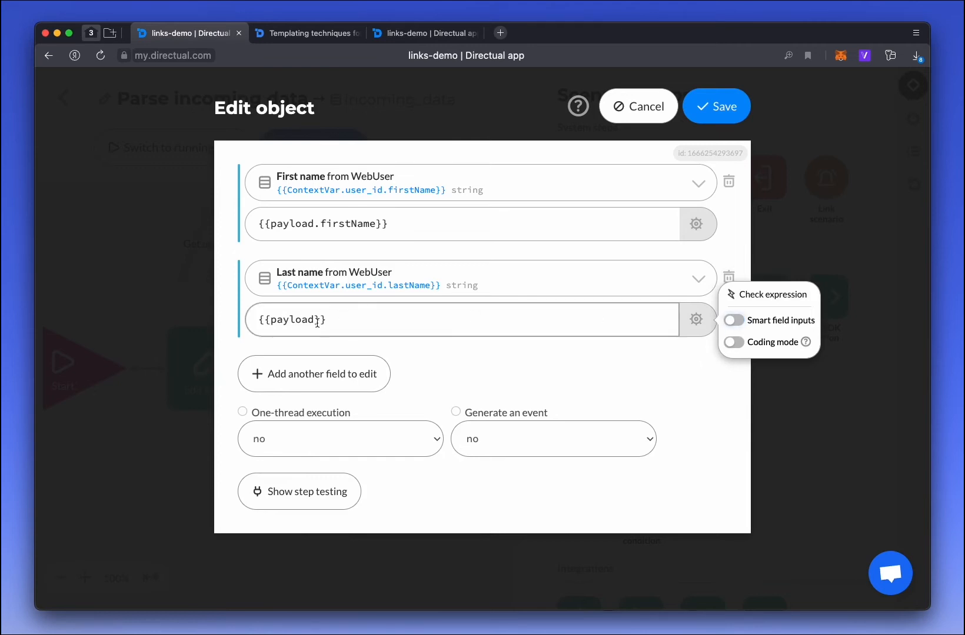
click(313, 321)
text(.lastName)
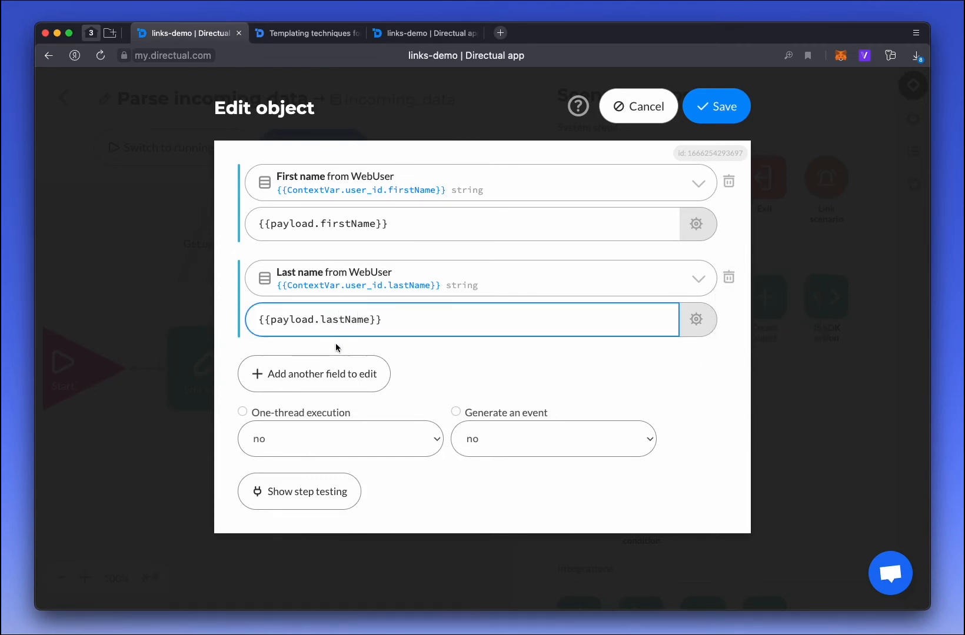
click(724, 108)
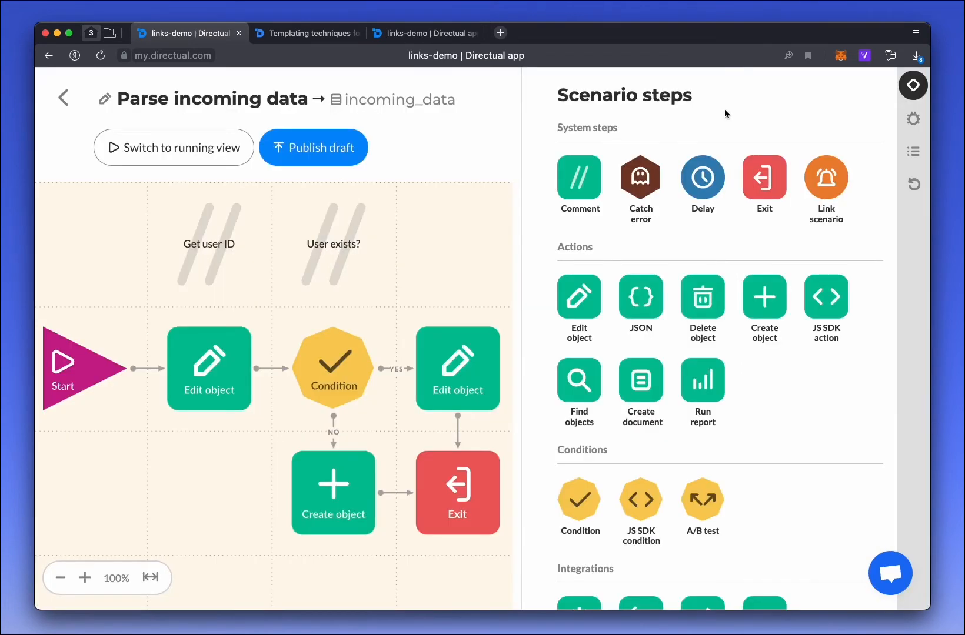
Step: Configure the Create object step to create an object in the App users structure with its ID set manually
mouse_move(336, 484)
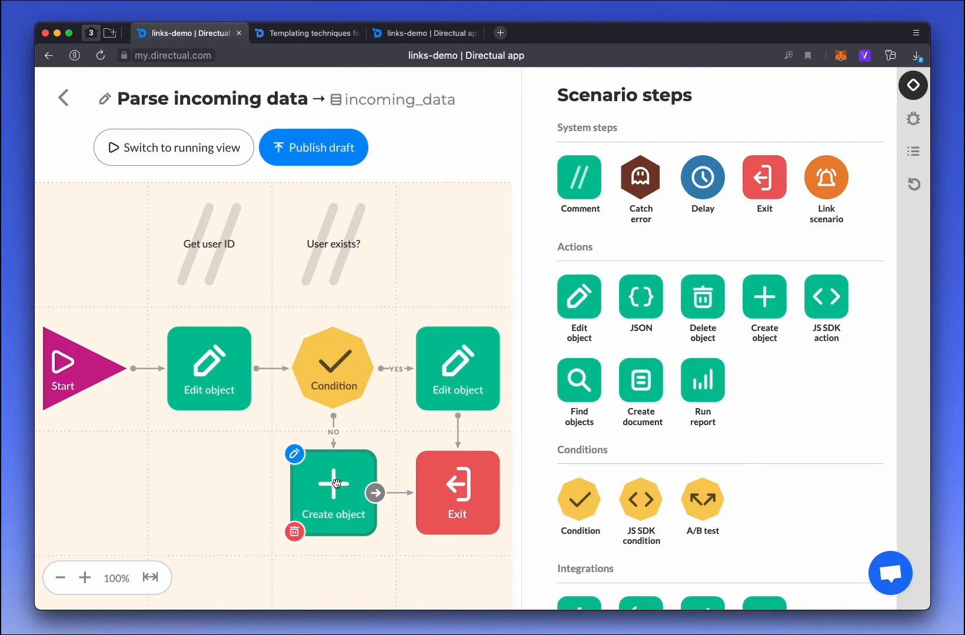
click(335, 483)
click(323, 244)
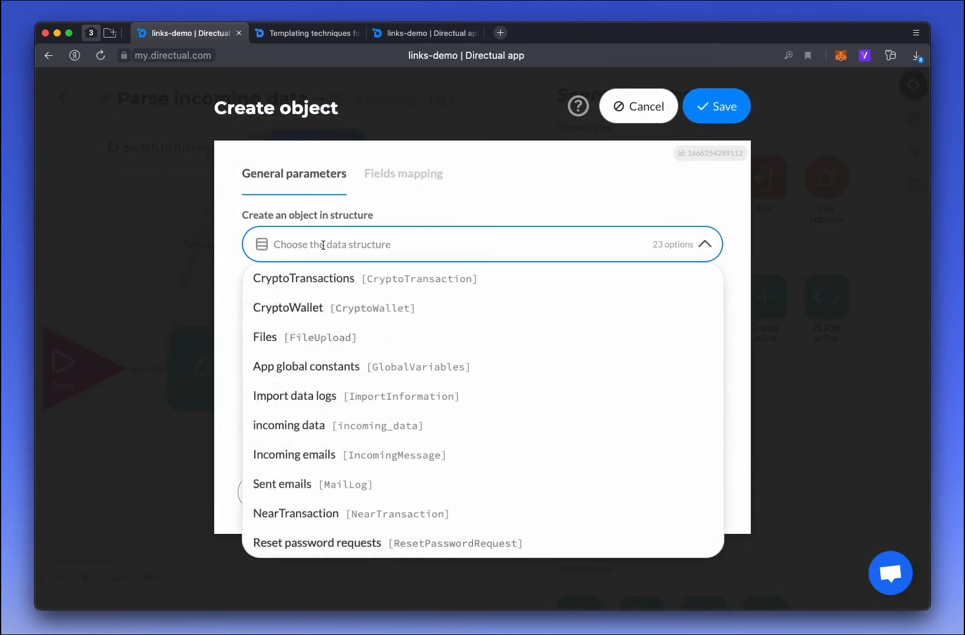
text(web)
key(Down)
key(Down)
key(Return)
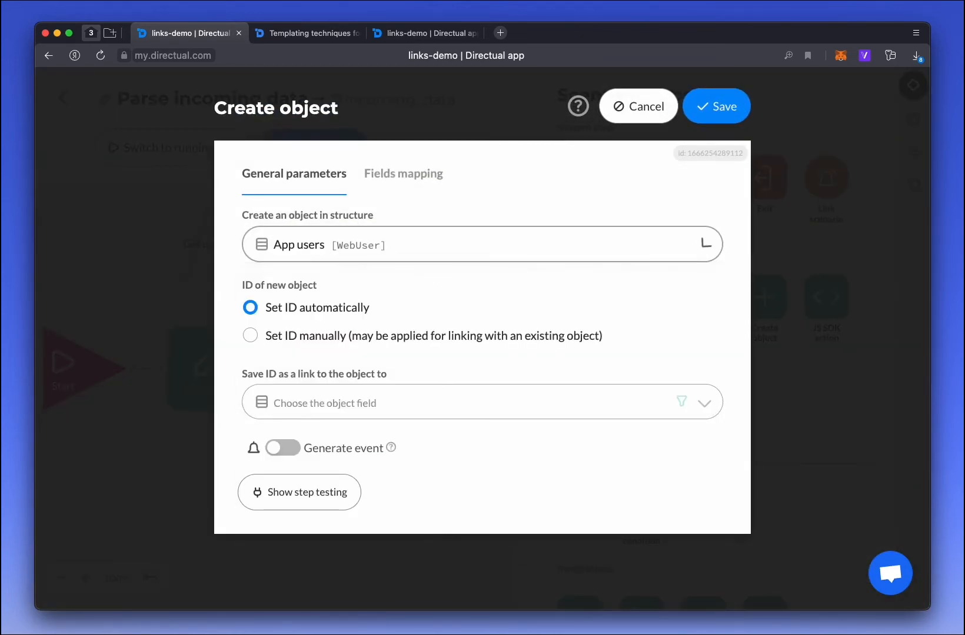
click(307, 338)
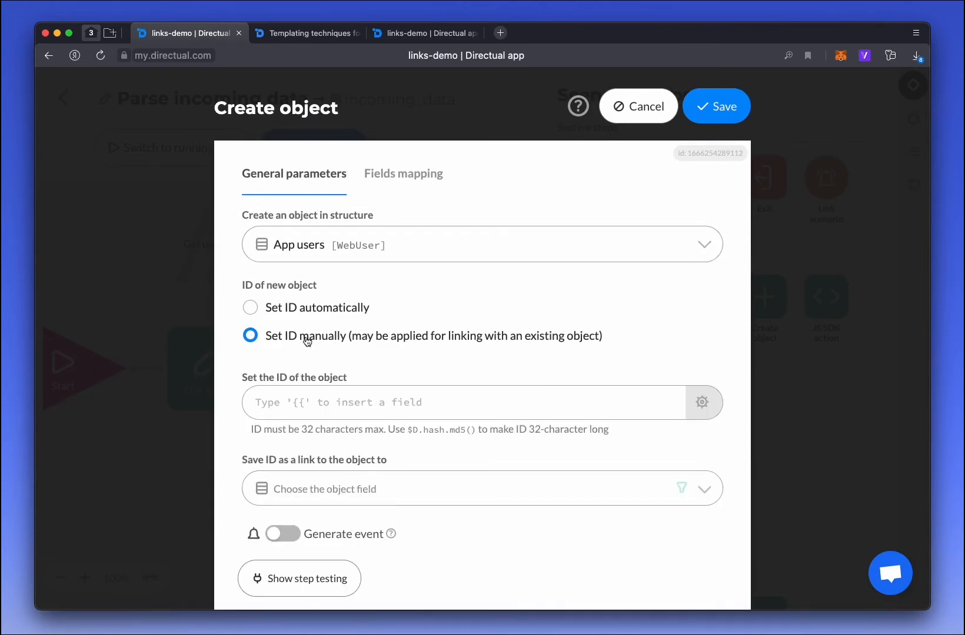
Step: Set the ID of the new App users object to {{ContextVar.user_id}}, keeping Generate event off
click(297, 405)
text({{)
click(335, 412)
text(cont)
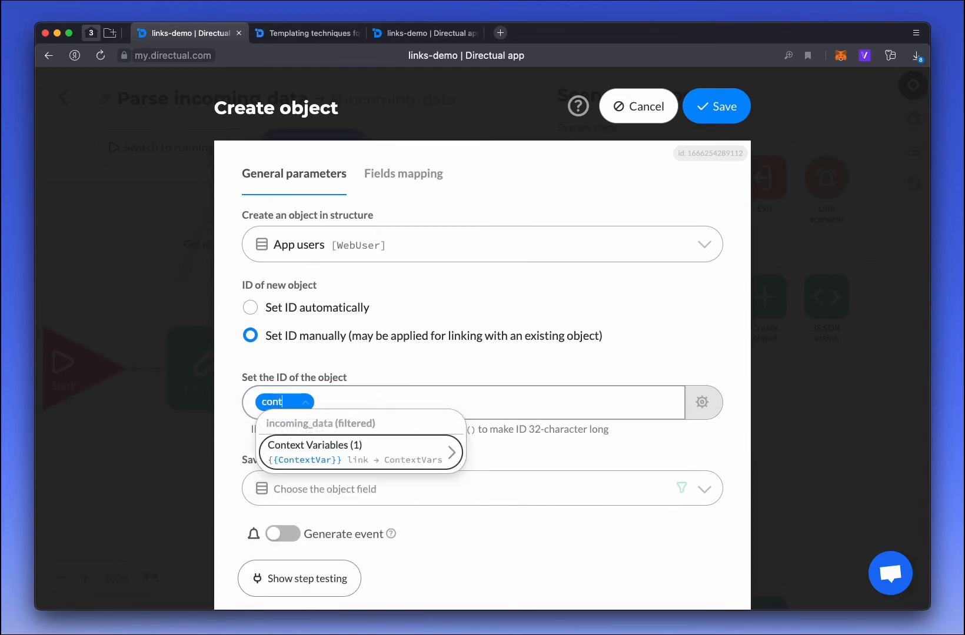
key(Return)
key(Return)
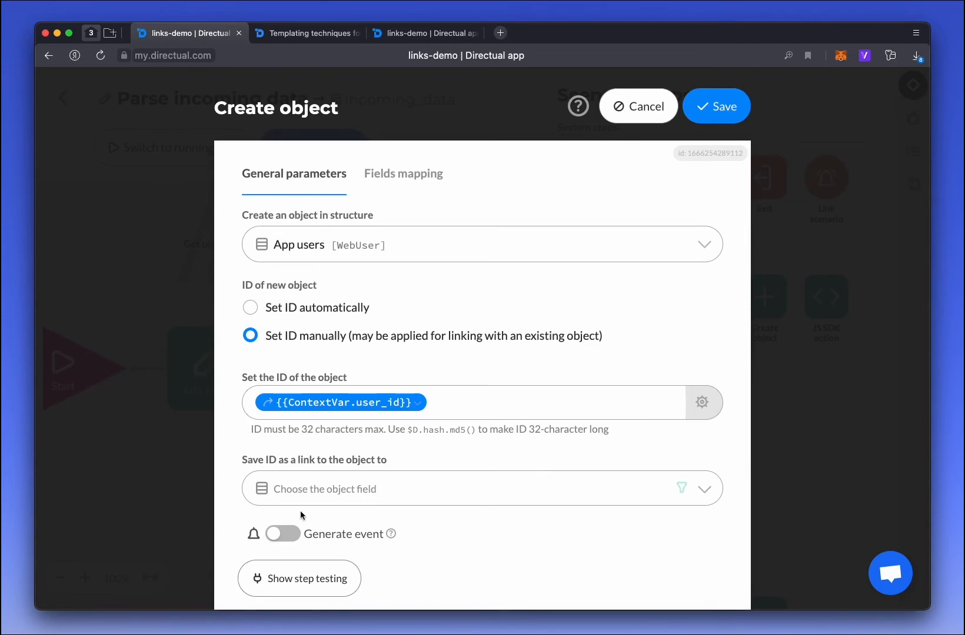
click(289, 540)
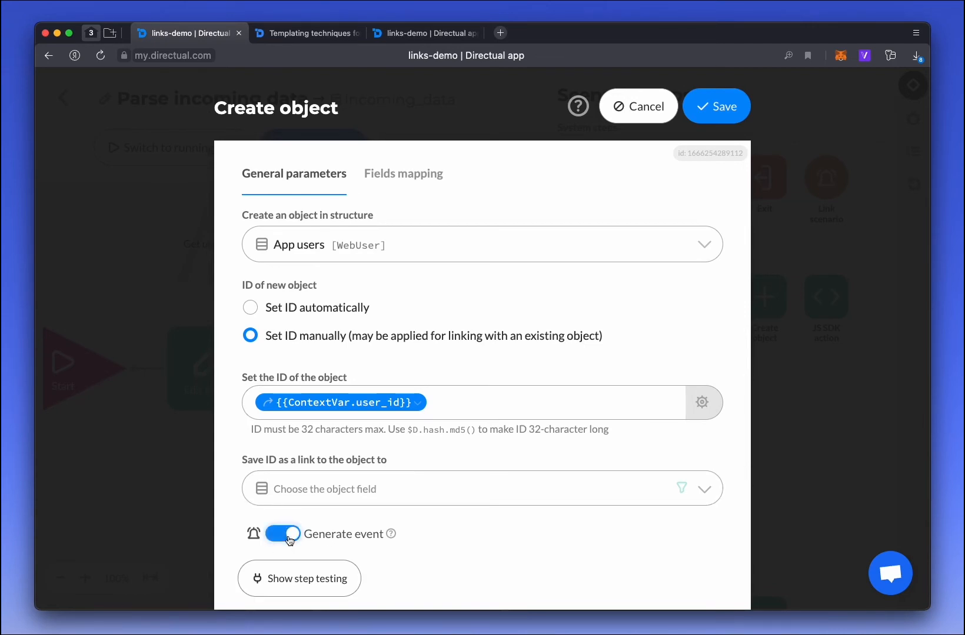
click(289, 541)
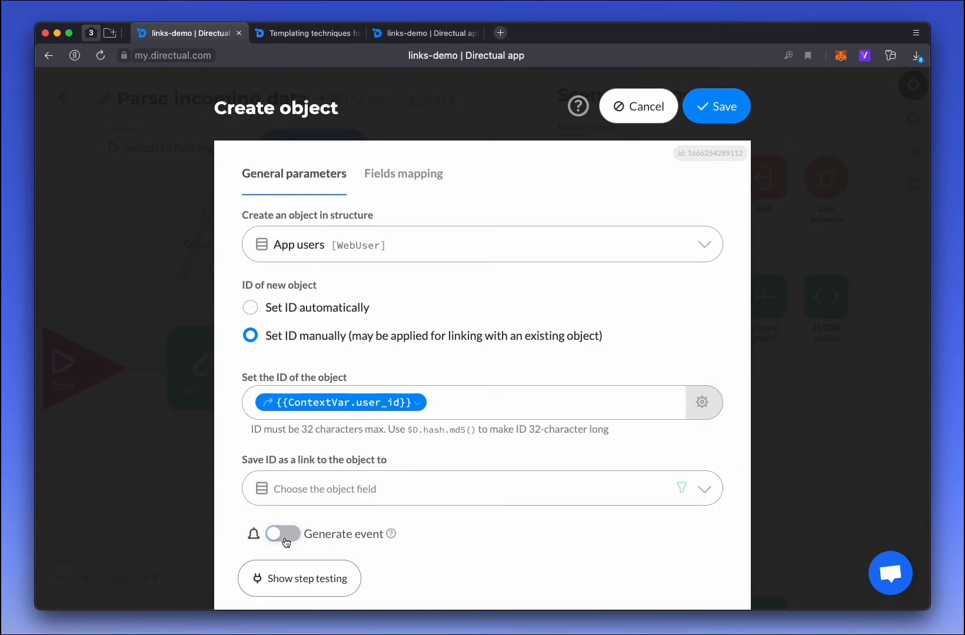
Step: Add two field mappings to the Create object step and choose First name as the first mapped field
click(391, 179)
click(301, 231)
click(301, 280)
click(309, 234)
text(fi)
key(Return)
Step: Set the First name mapping's value to {{payload.firstName}} with smart field inputs turned off
click(481, 233)
text({{pa)
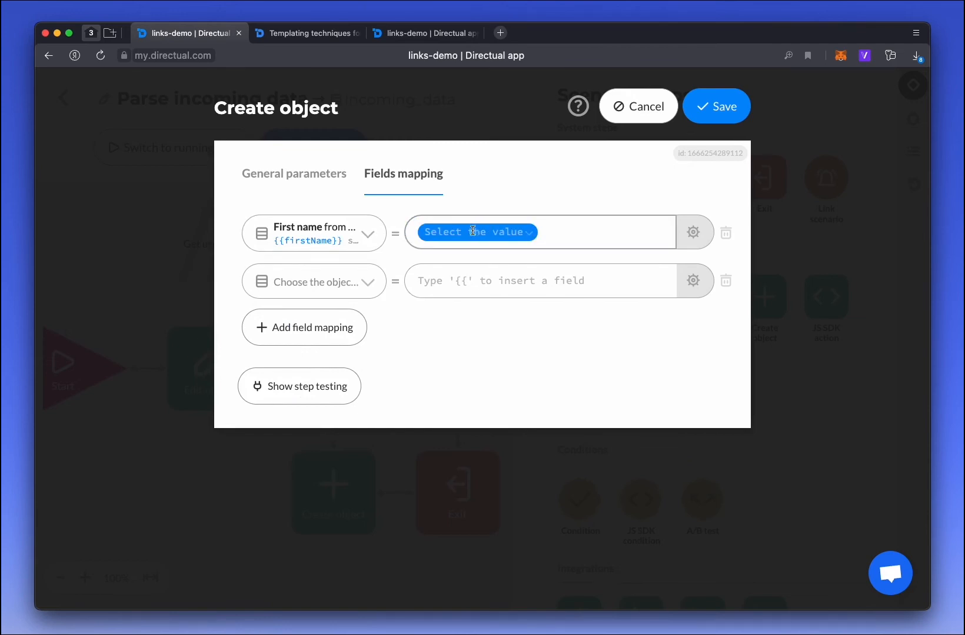
text(y)
key(Return)
click(693, 233)
click(730, 243)
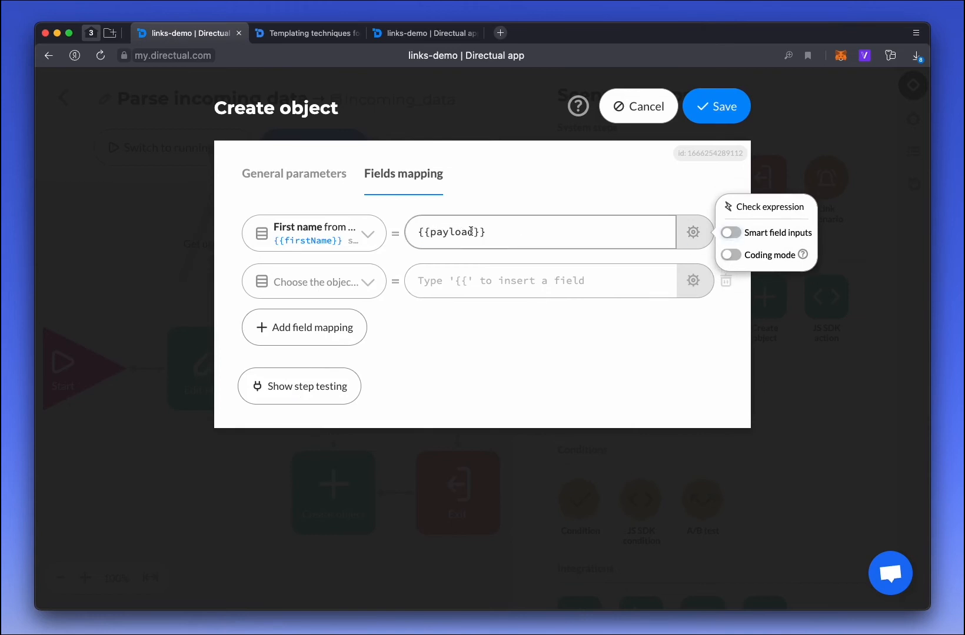
click(471, 232)
text(.firstName)
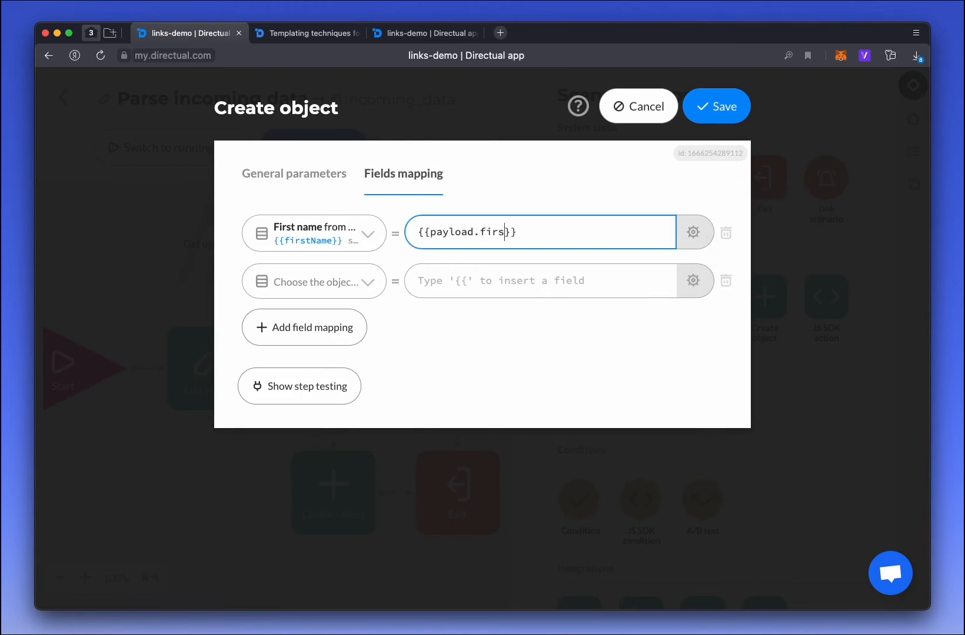
Step: Map Last name to {{payload.lastName}} in the second mapping with smart field inputs turned off, and save the Create object step
click(338, 281)
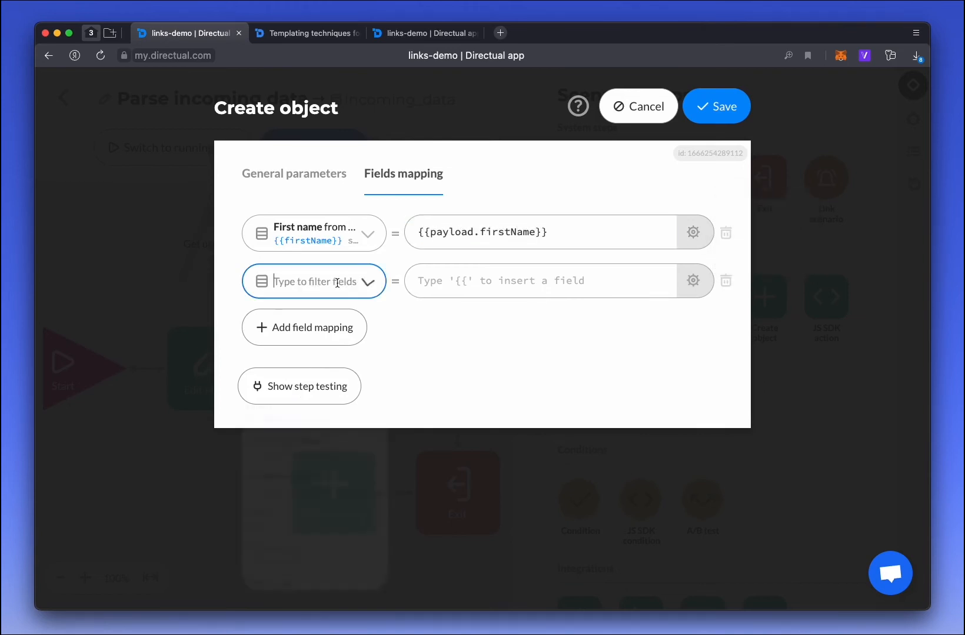
text(las)
key(Down)
key(Return)
click(428, 283)
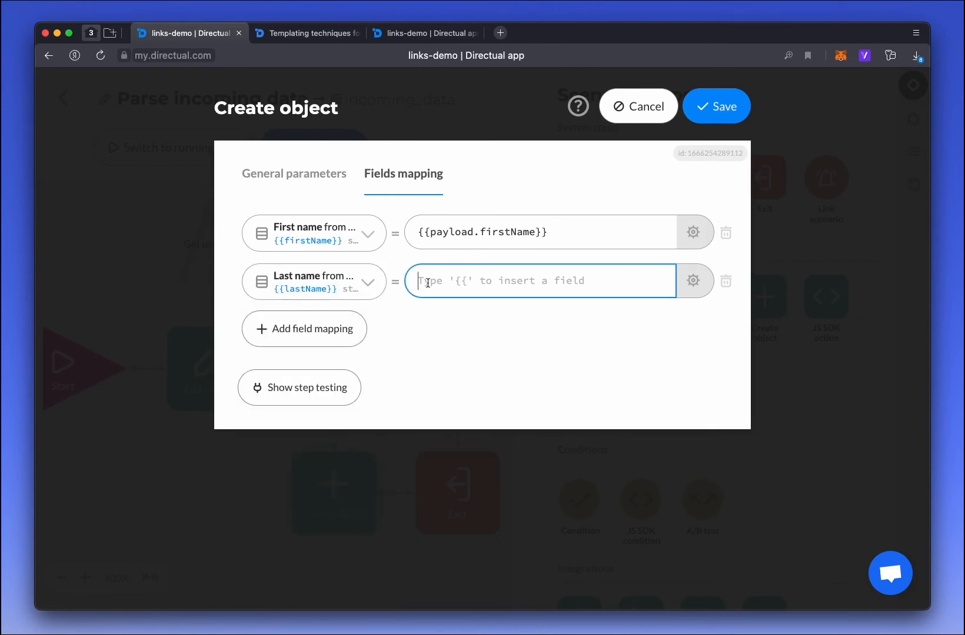
text({{pay)
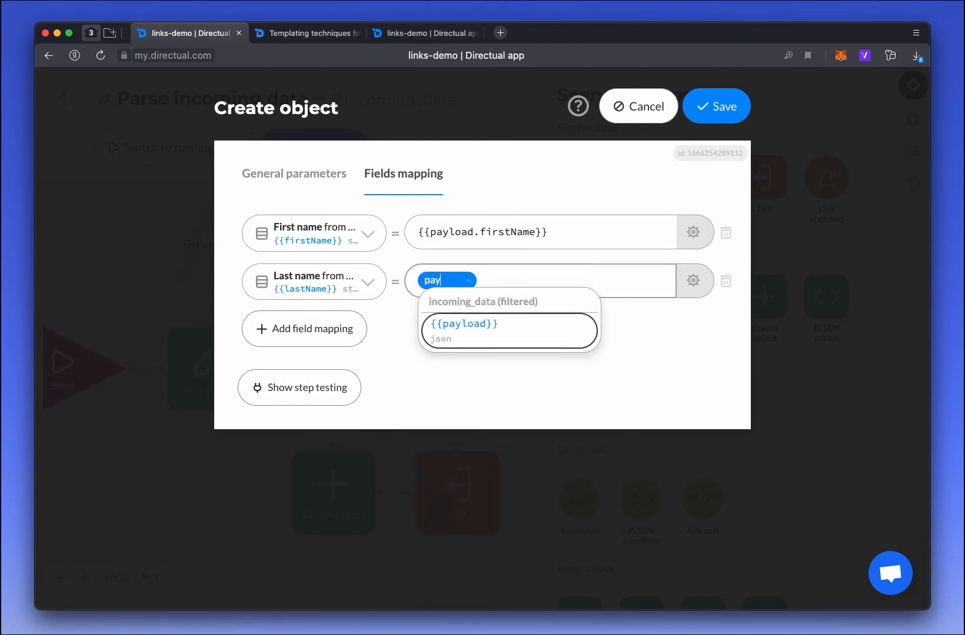
key(Return)
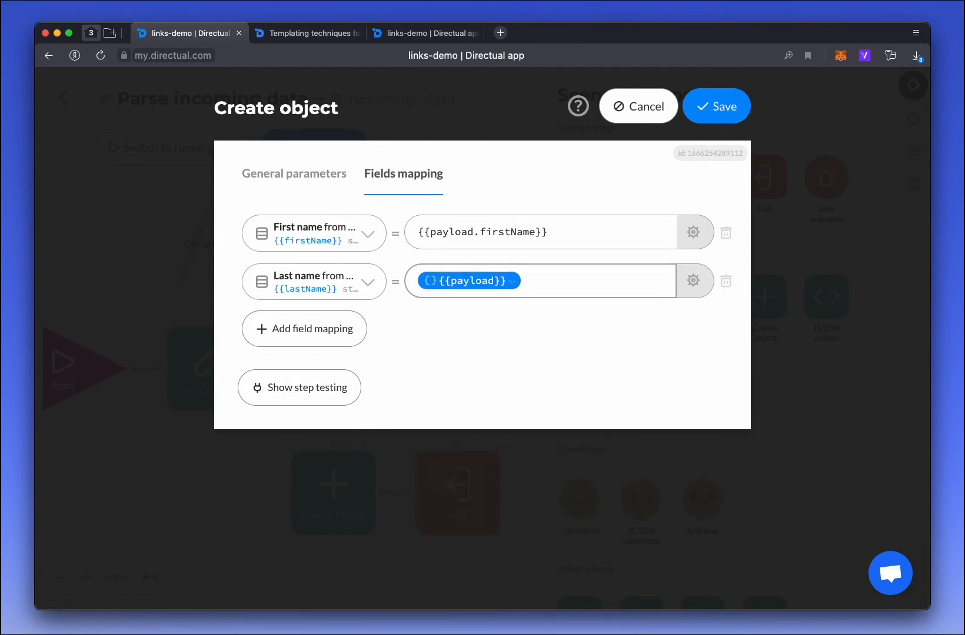
click(694, 281)
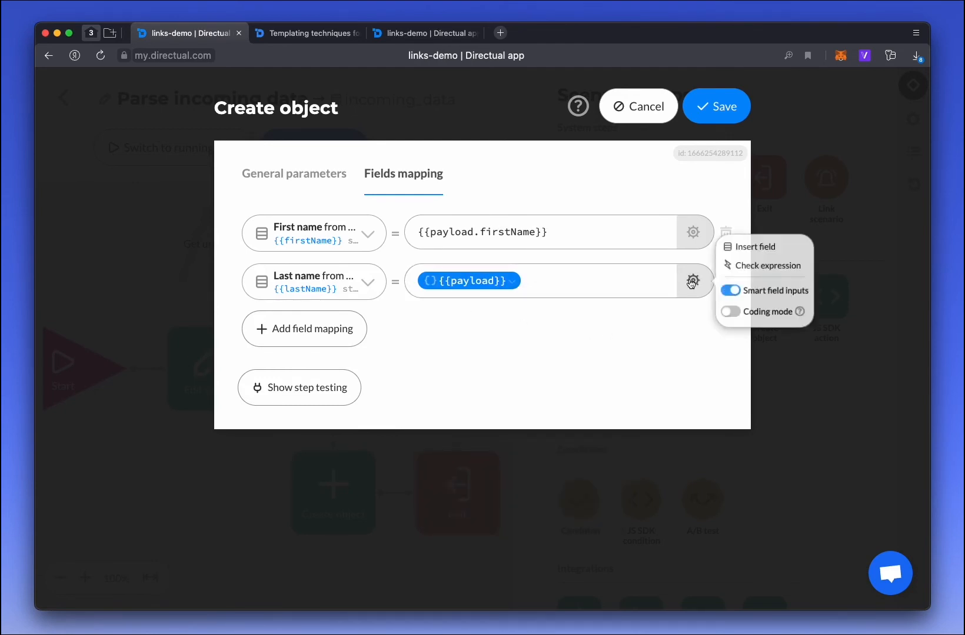
click(731, 282)
click(476, 281)
text(.lastName)
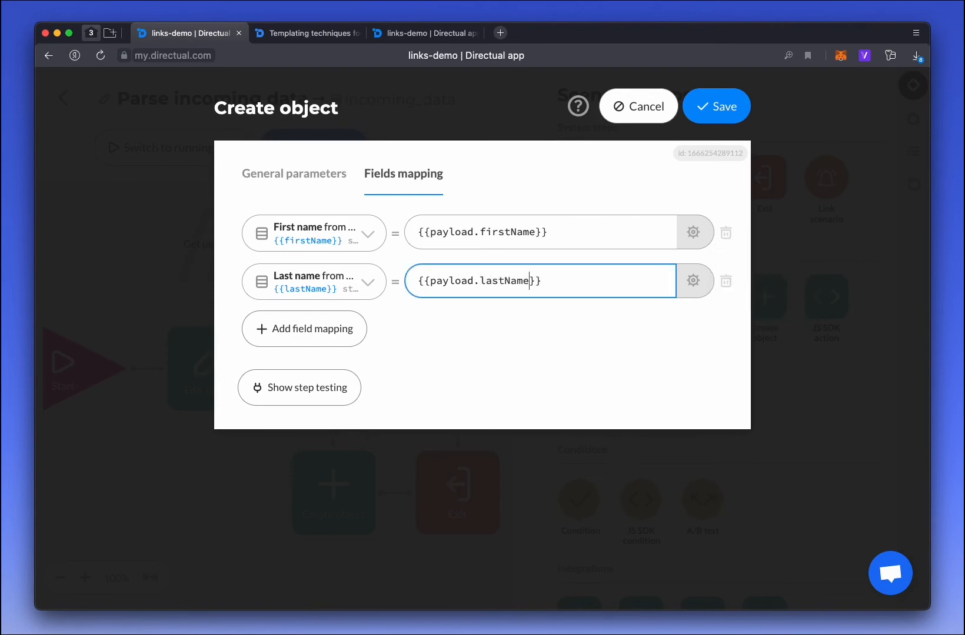
click(716, 117)
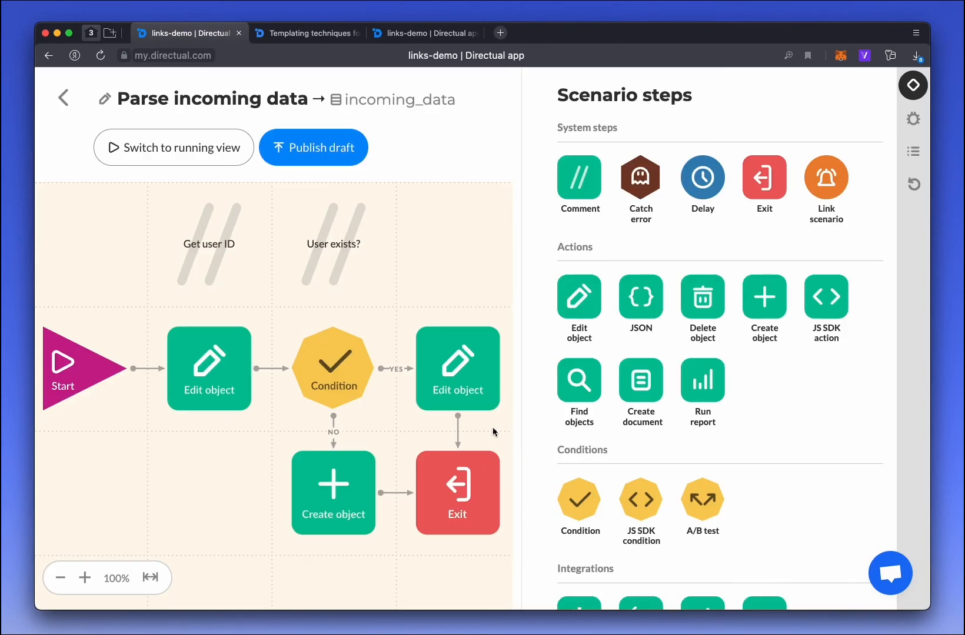
Step: Publish the scenario draft, and copy the ID of the existing incoming_data object
click(302, 155)
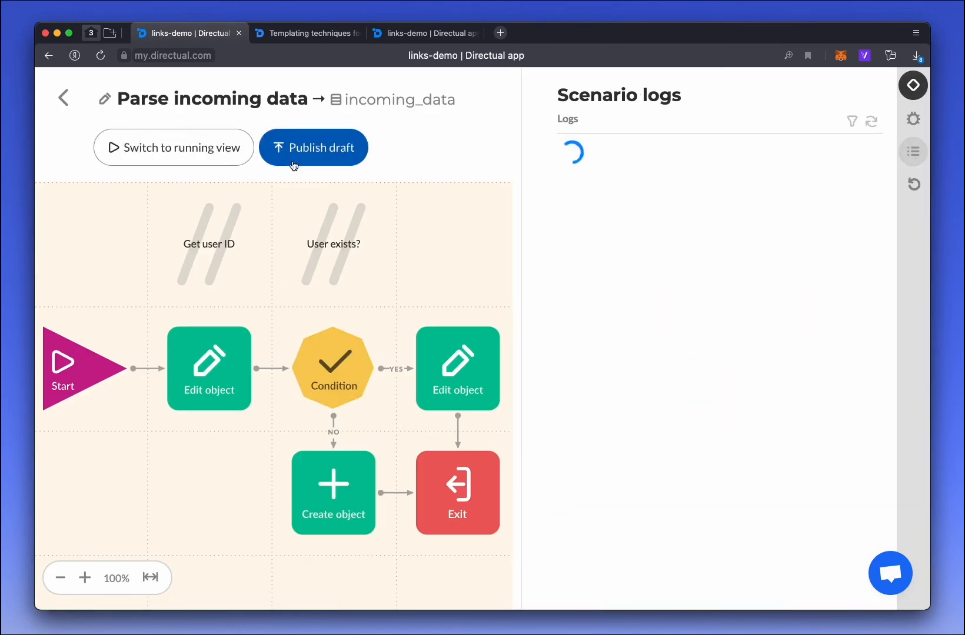
click(263, 160)
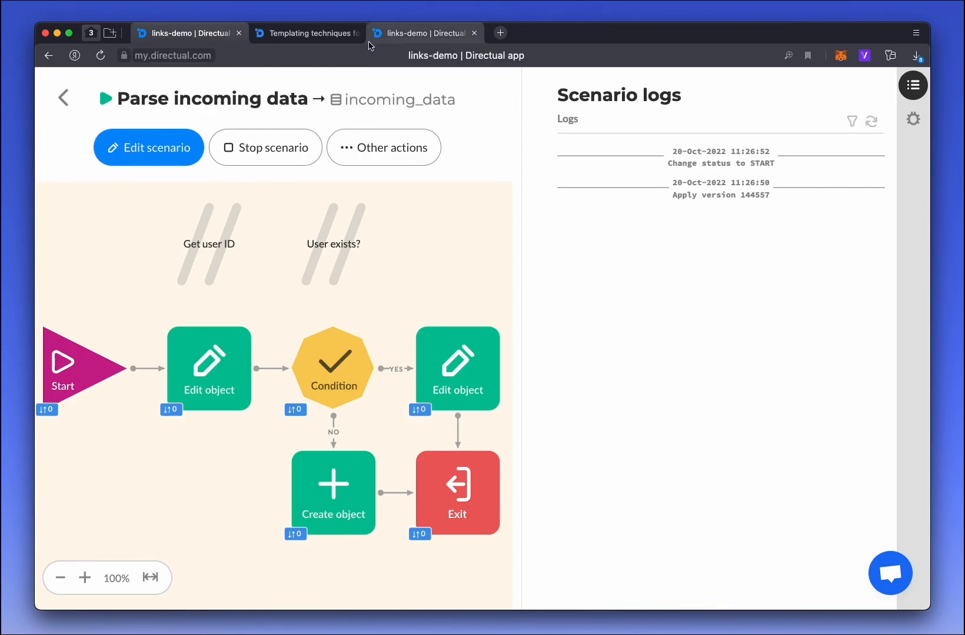
click(398, 36)
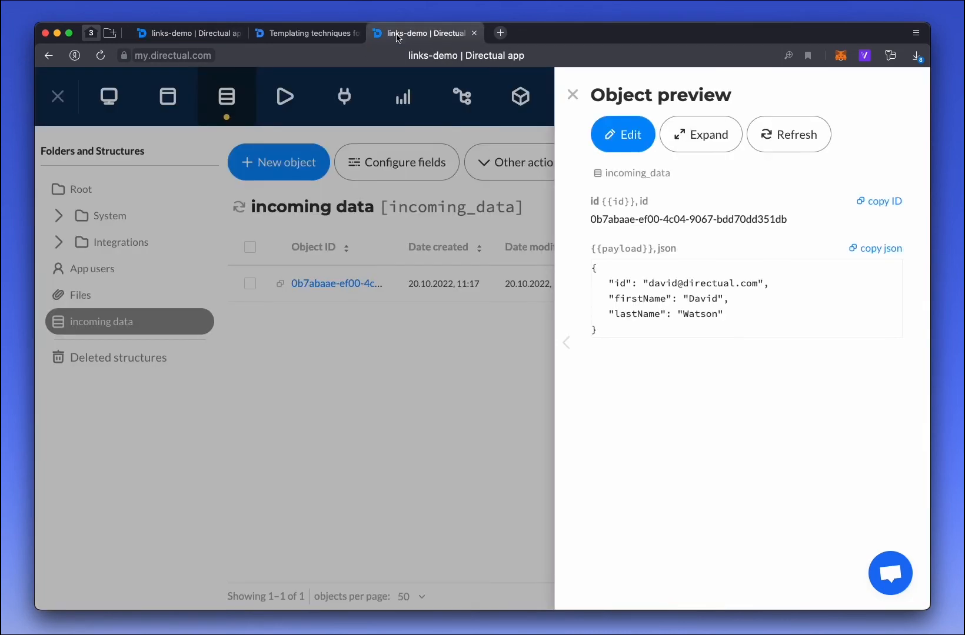
click(862, 201)
Step: Throw the incoming_data object with the copied ID into the running Parse incoming data scenario for debugging
click(187, 34)
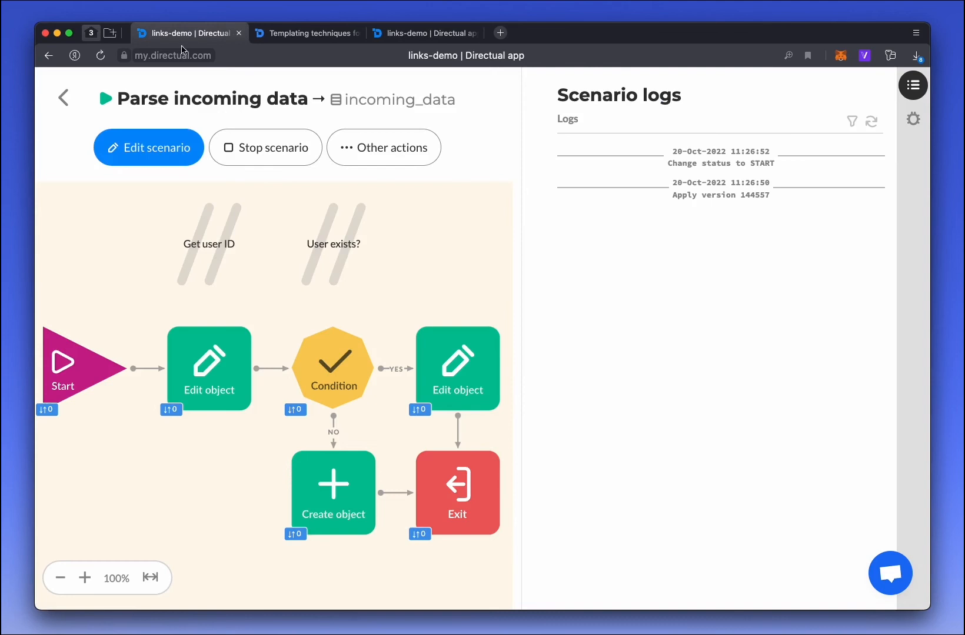
click(913, 119)
click(691, 178)
text(0b7abaae-ef00-4c04-9067-bdd70dd351db)
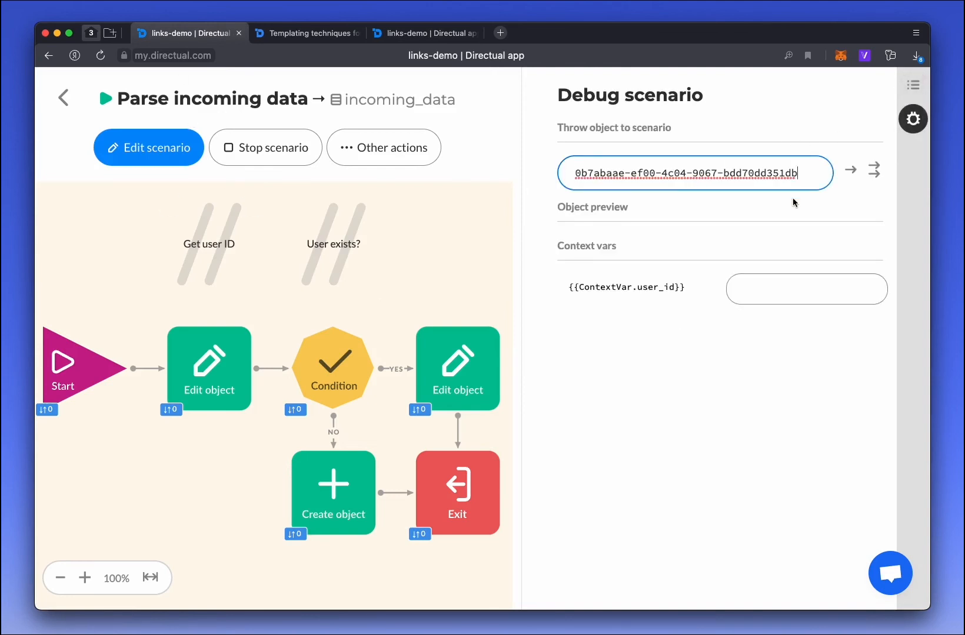
click(848, 172)
Step: Refresh the scenario logs and the step counters to check which branch the test object followed
click(914, 85)
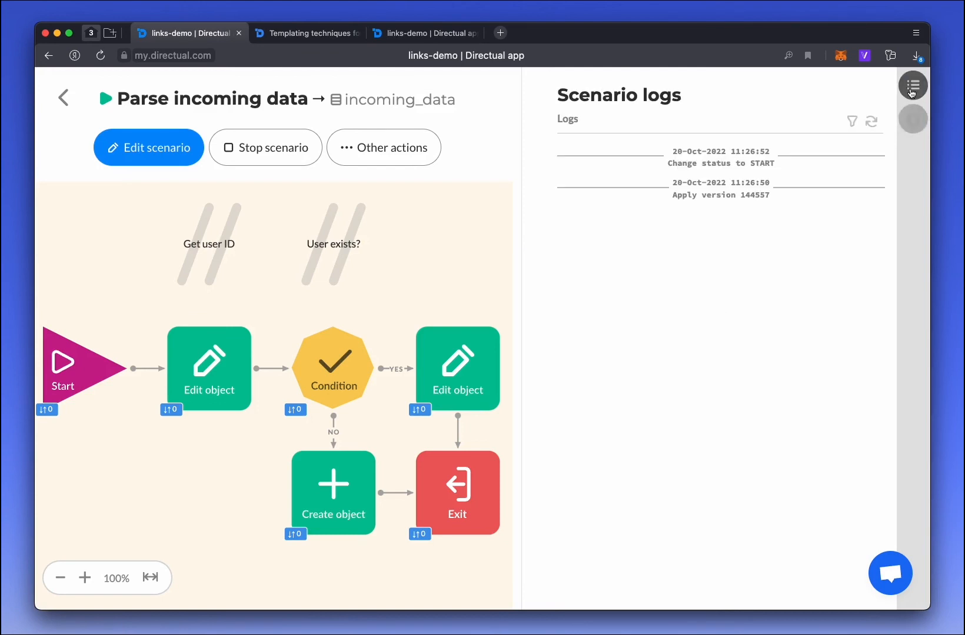
click(872, 121)
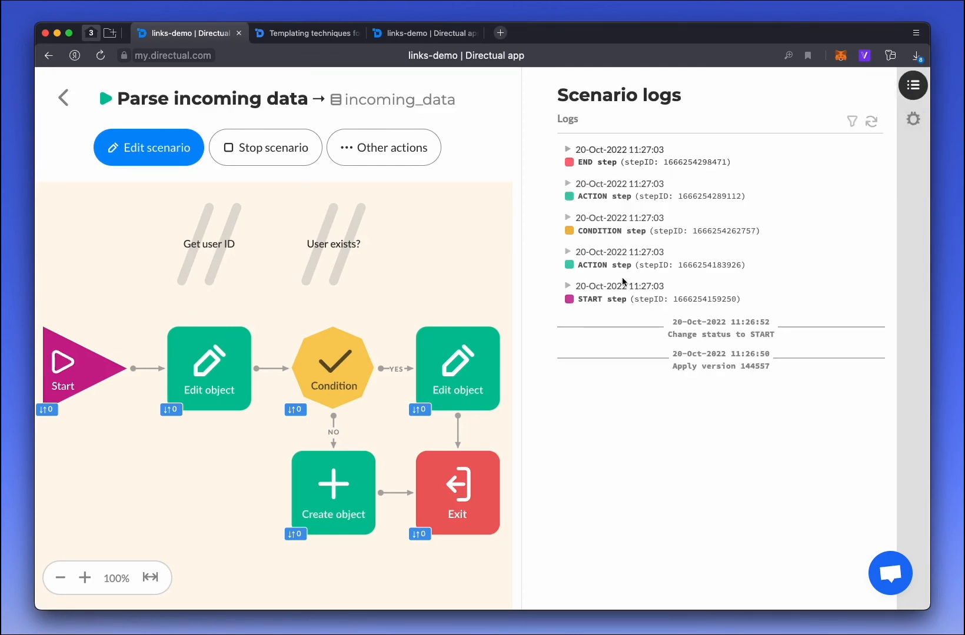
click(365, 152)
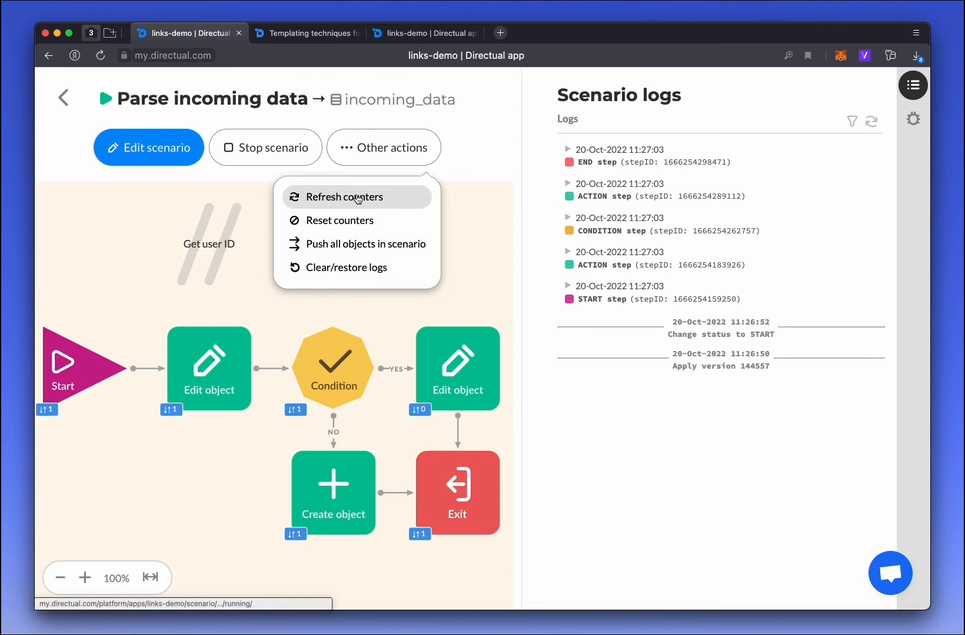
click(358, 199)
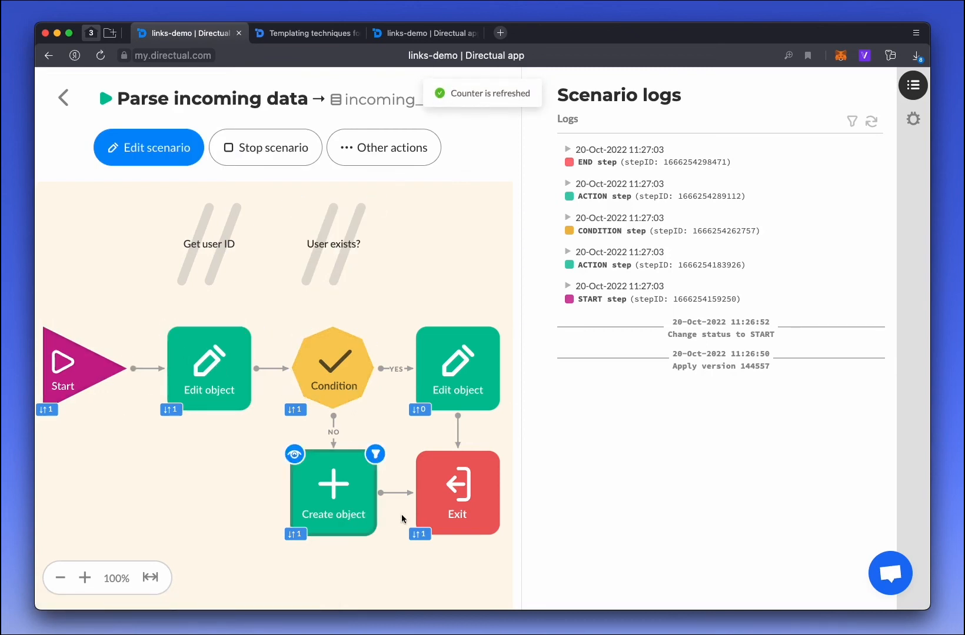
Step: Open the newly created user in the App users structure and review its fields and version history in the expanded view
click(398, 34)
click(368, 377)
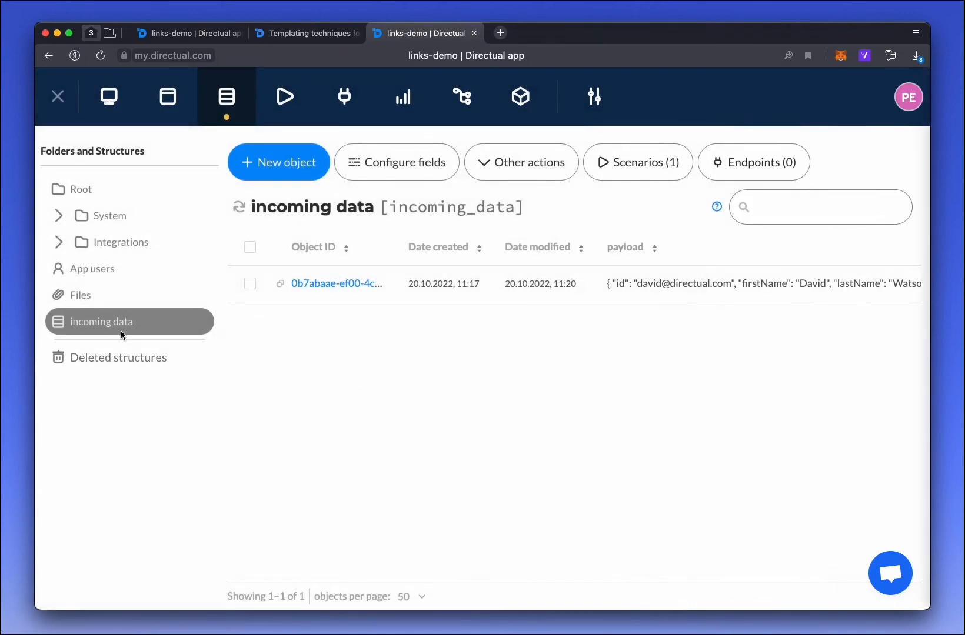
click(124, 270)
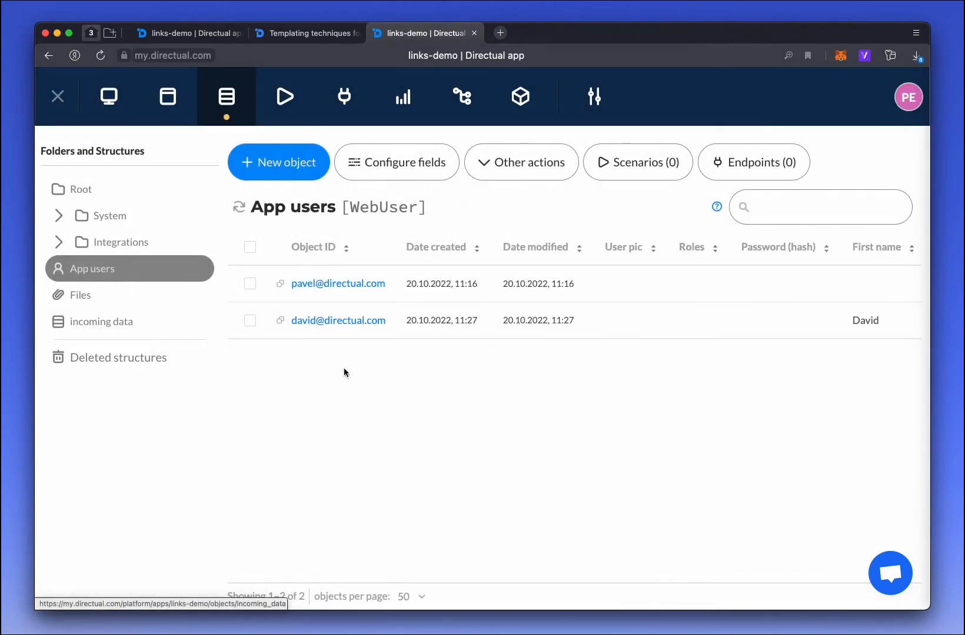
click(344, 322)
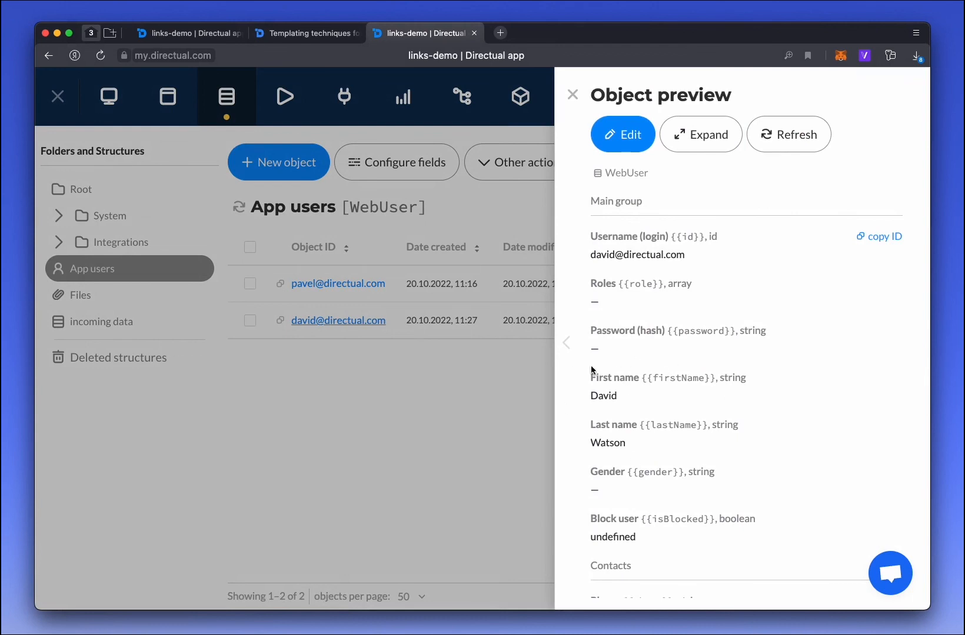
click(704, 138)
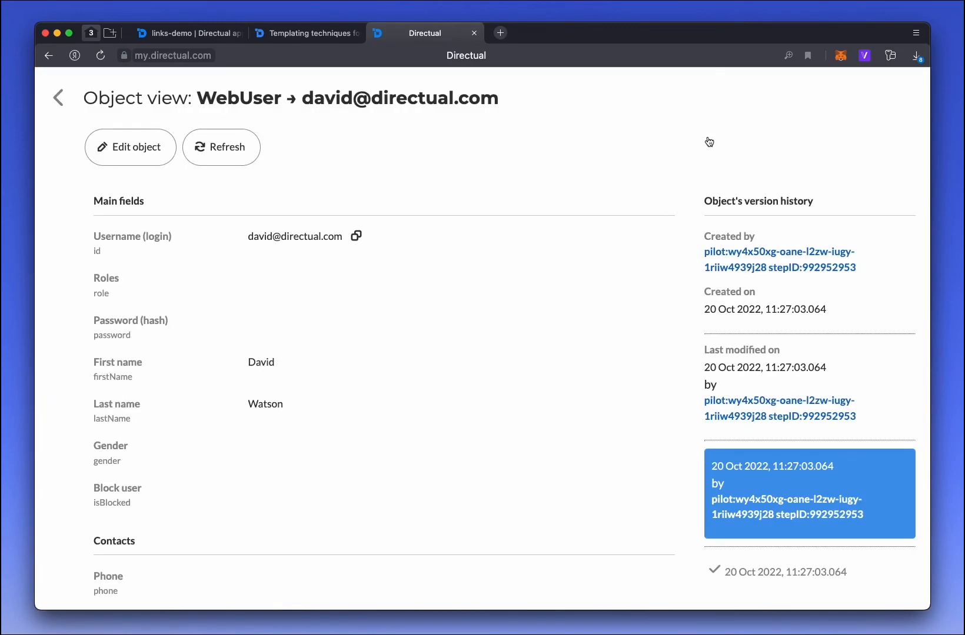
scroll(672, 387, down, 3)
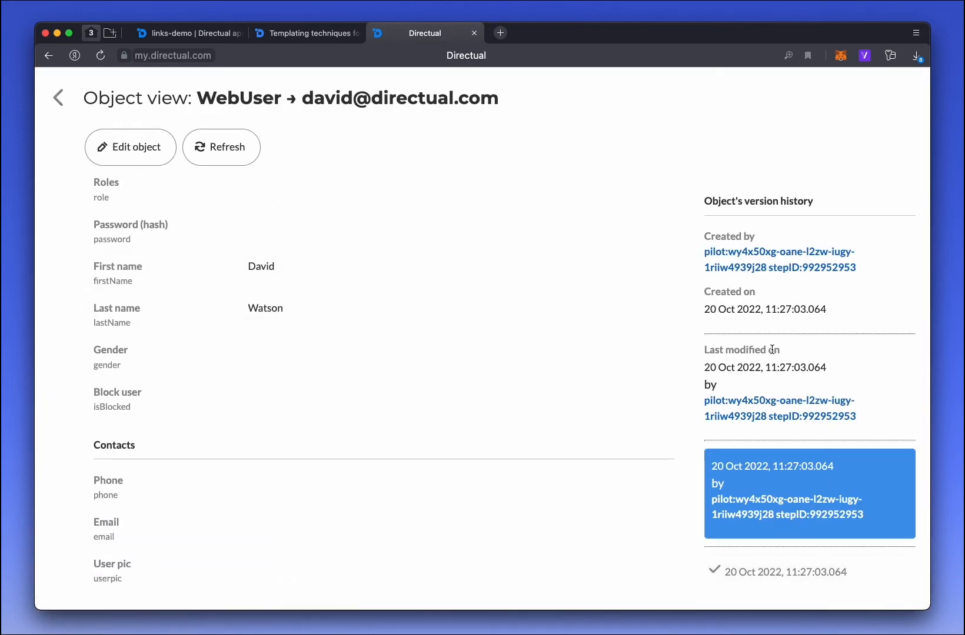
Step: Follow the Created by link in the version history to inspect the originating scenario step, and return to the scenarios list
click(836, 270)
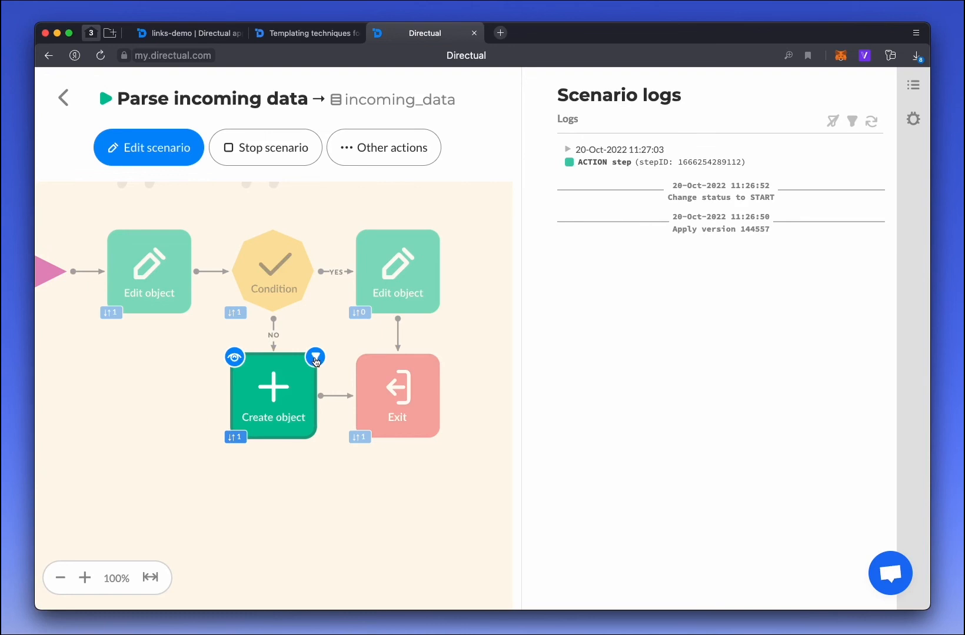
scroll(247, 330, up, 3)
scroll(234, 295, left, 3)
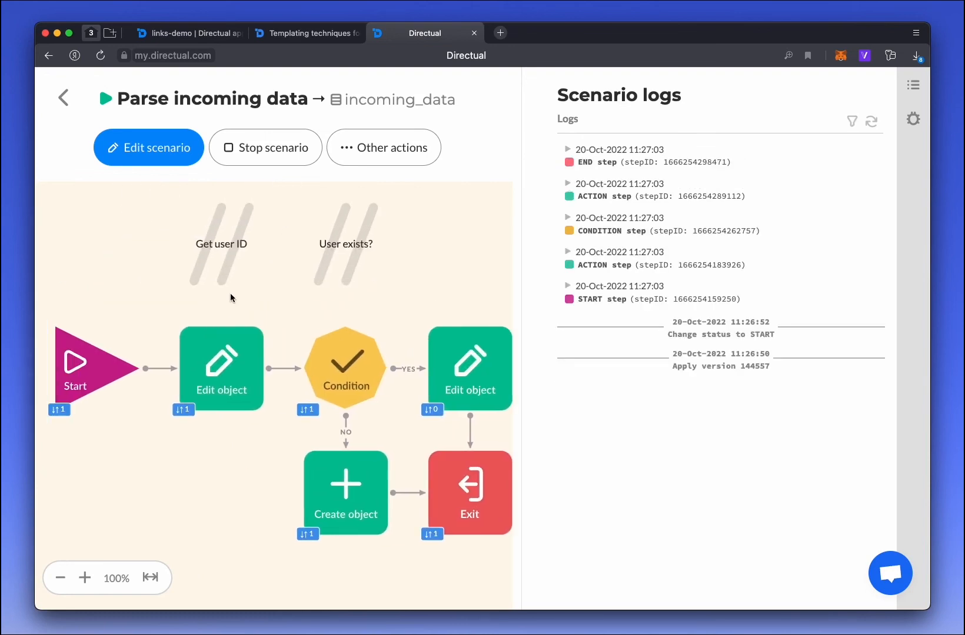
click(63, 98)
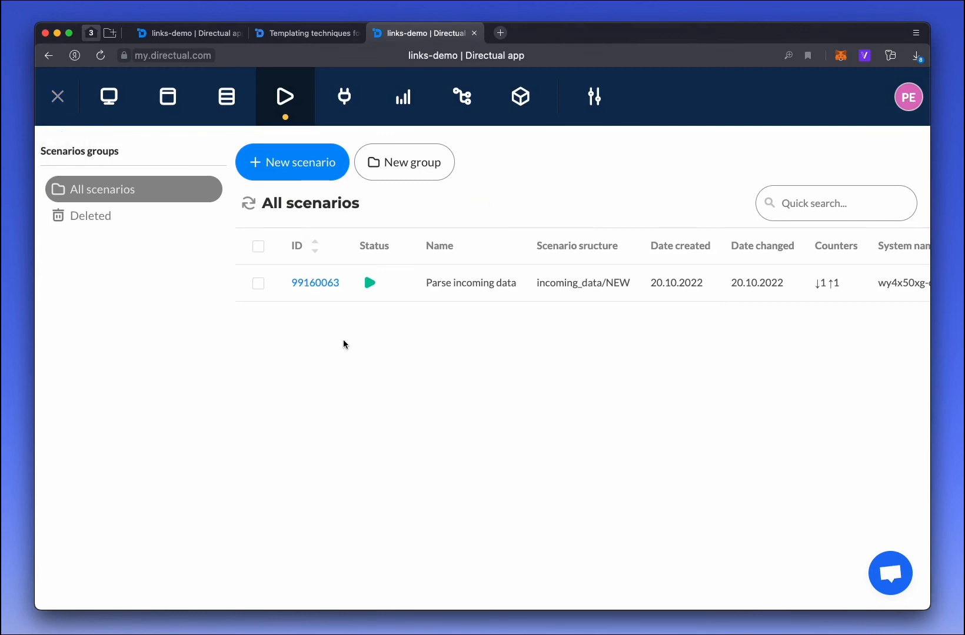